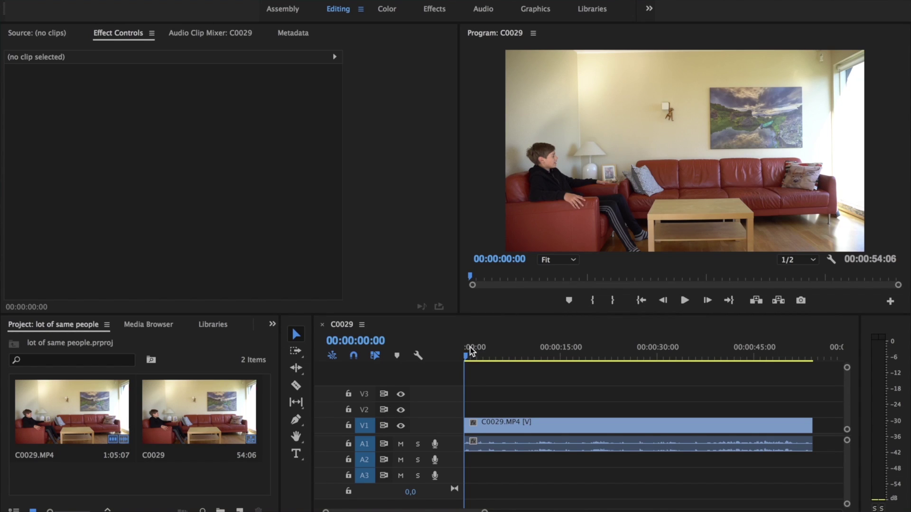
Step: Zoom the C0029 sequence timeline and play its opening to examine when the boy changes seats, returning to the start
click(486, 511)
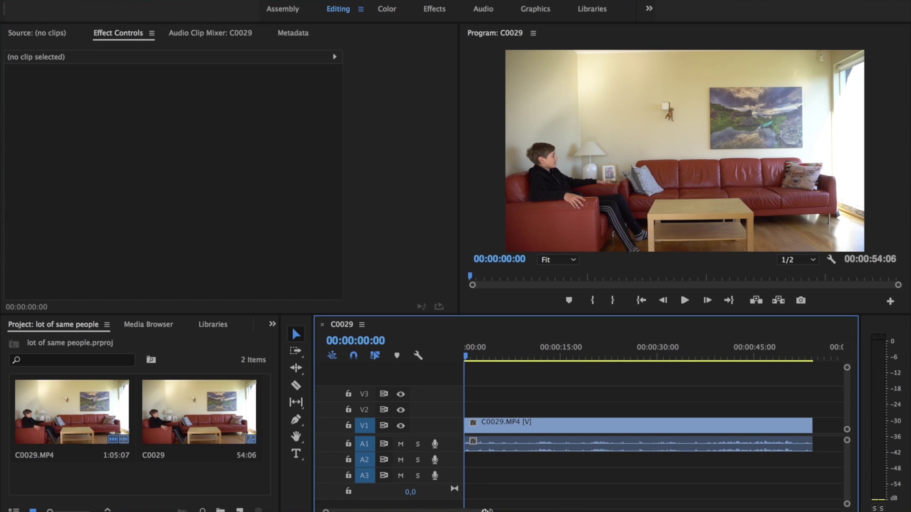
key(backslash)
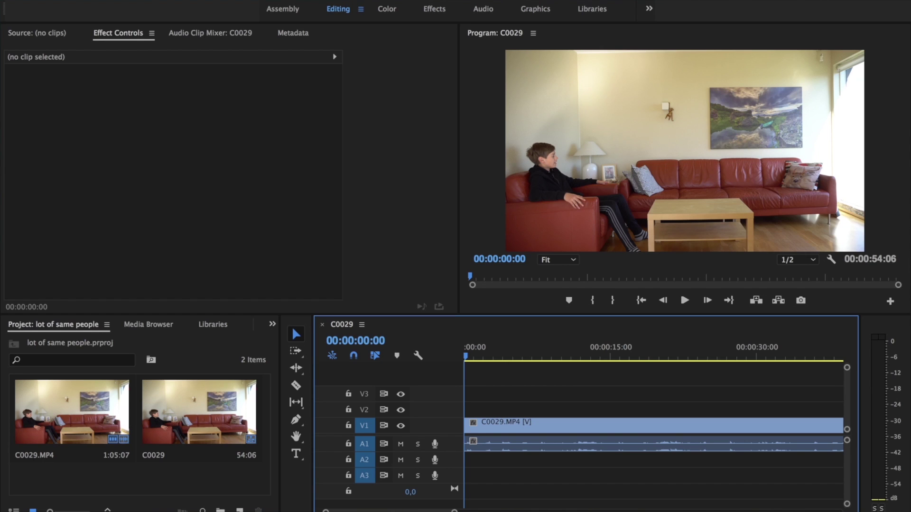
key(space)
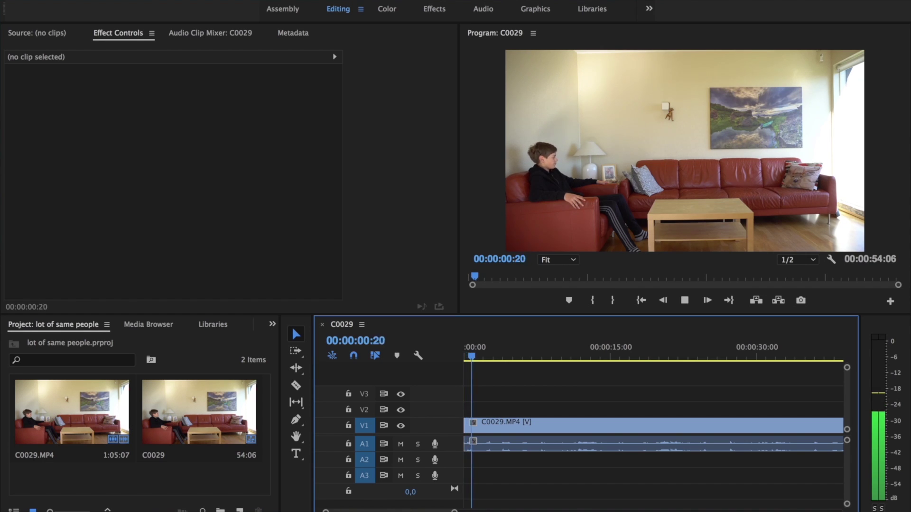
key(space)
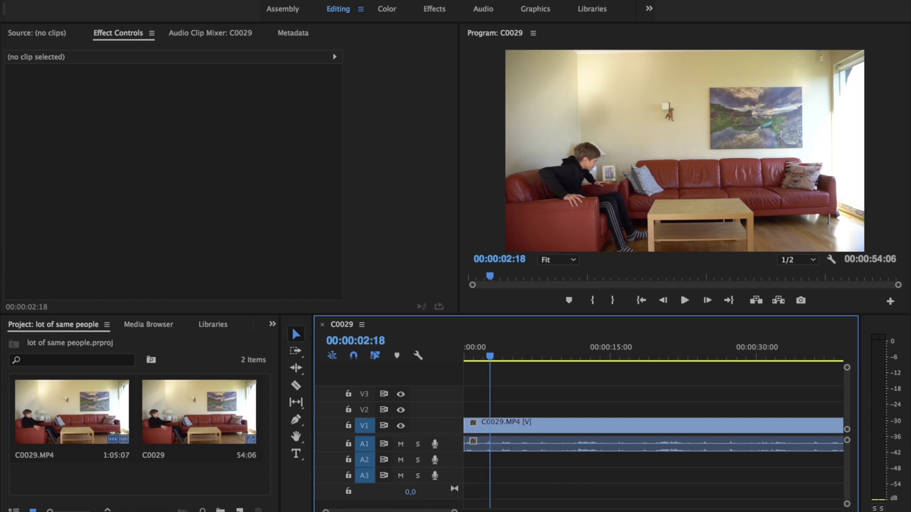
drag(487, 360, 455, 367)
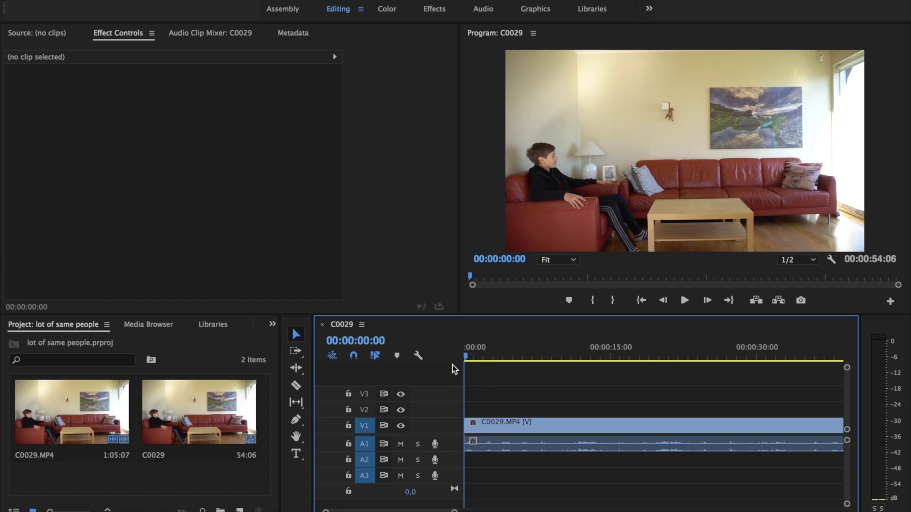
key(space)
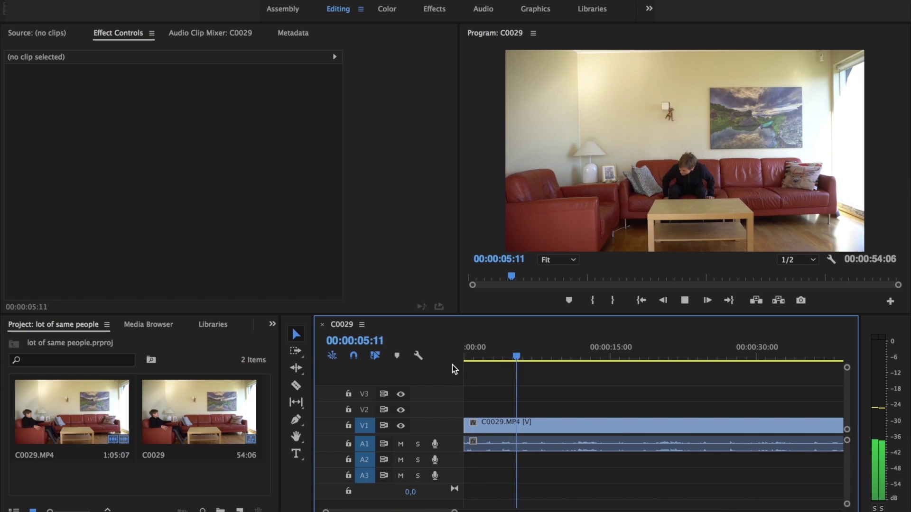
key(space)
click(472, 355)
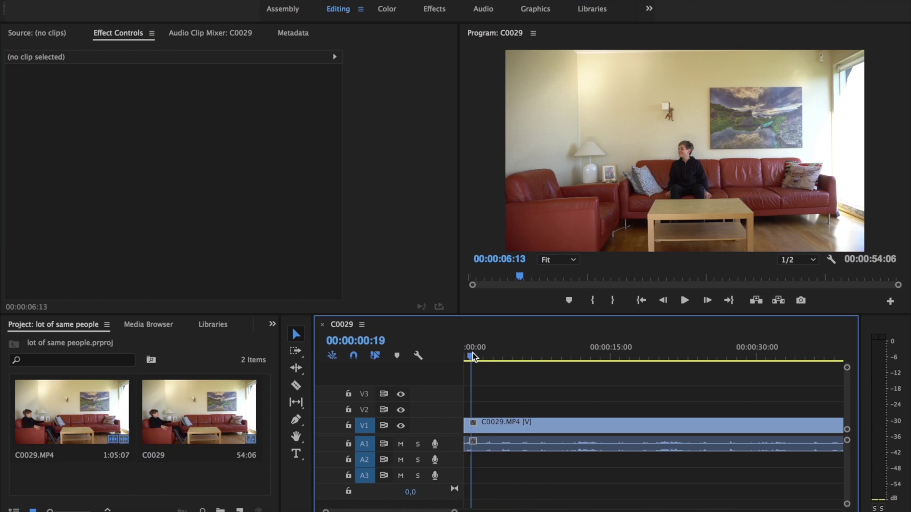
drag(472, 355, 435, 349)
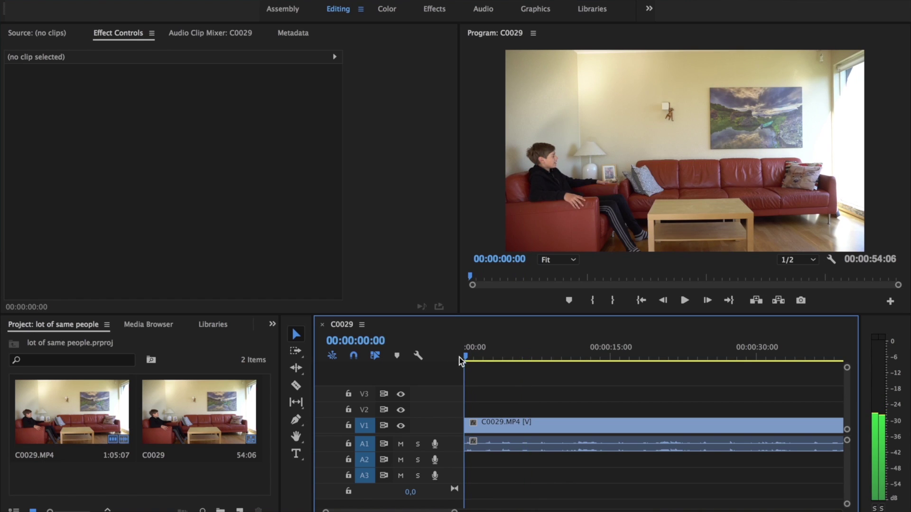
Step: Split the C0029.MP4 clip at 00:00:01:04, while the boy is still sitting in the armchair
key(space)
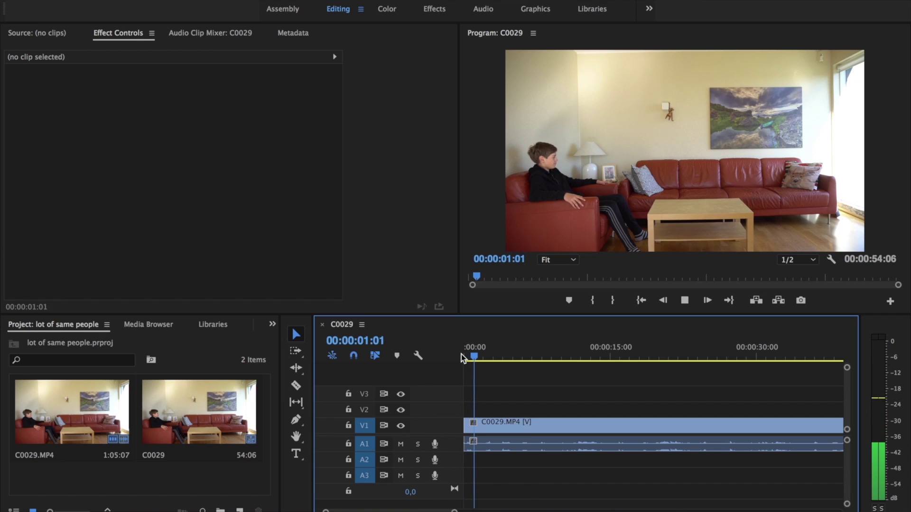
key(c)
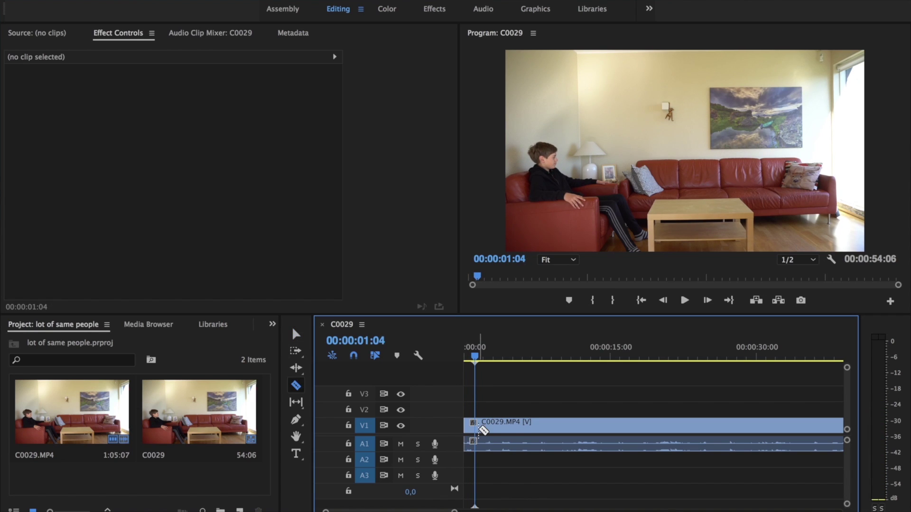
click(480, 428)
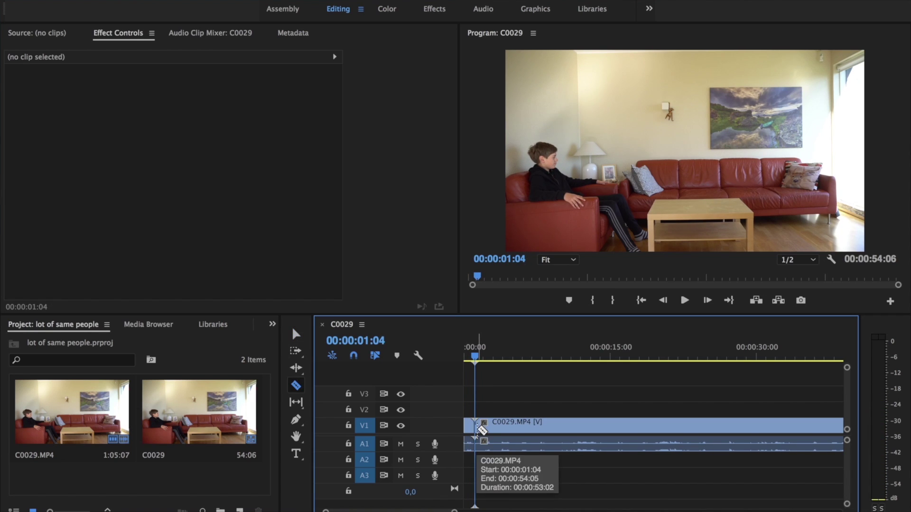
Step: Split the clip again at 00:00:05:08, once the boy is seated on the sofa
key(space)
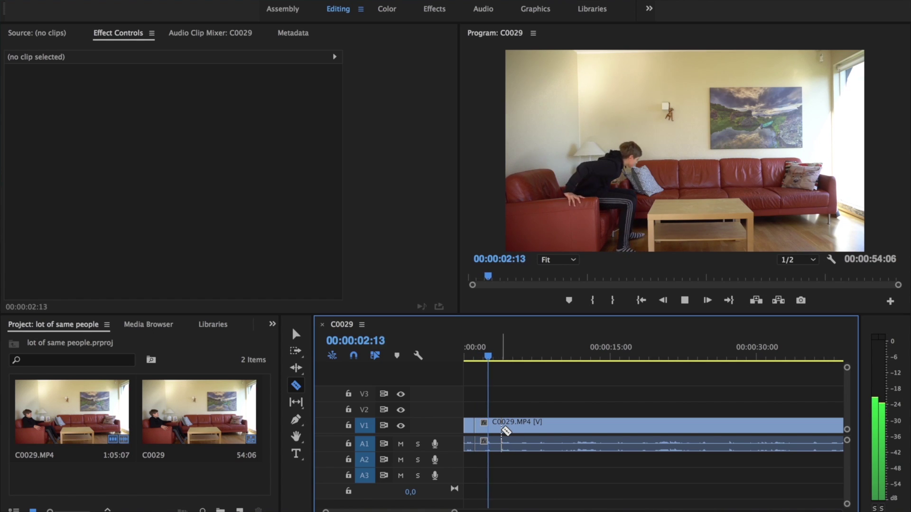
key(space)
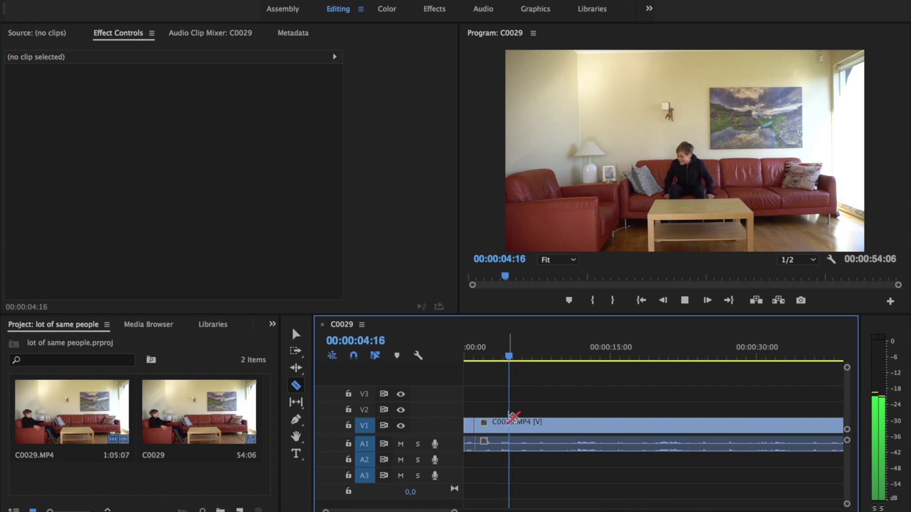
key(space)
key(Left)
key(Left)
key(Left)
key(Left)
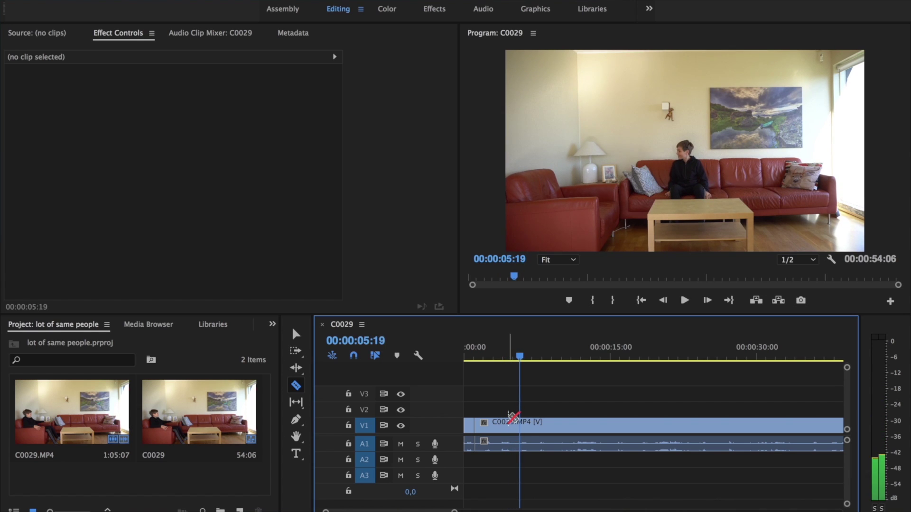
key(Left)
key(Left)
key(Left)
key(Left)
key(Left)
key(Left)
key(Left)
key(Left)
key(Left)
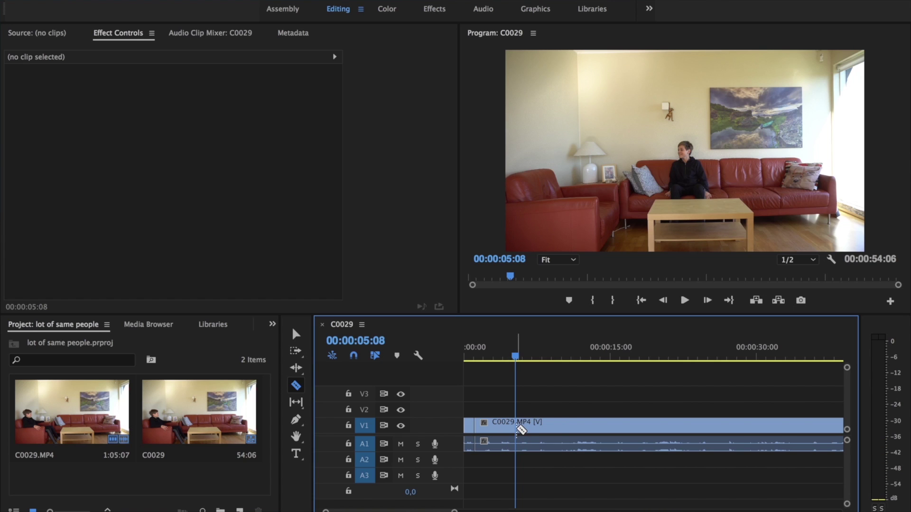
click(516, 428)
Step: Delete the section between 00:00:01:04 and 00:00:05:08 in which the boy moves to the sofa
key(v)
click(491, 429)
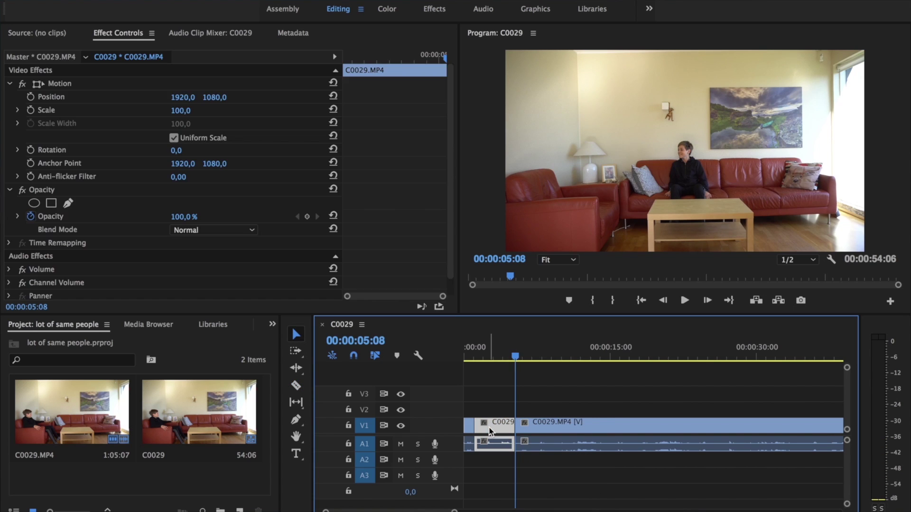
key(Delete)
Step: Split the remaining clip at 00:00:06:18, at the end of the boy's first pose on the sofa
key(space)
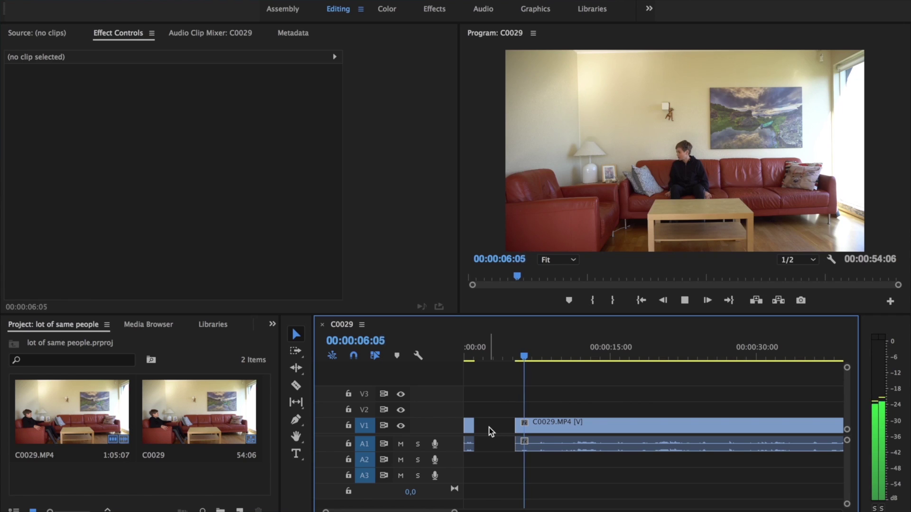
key(space)
key(c)
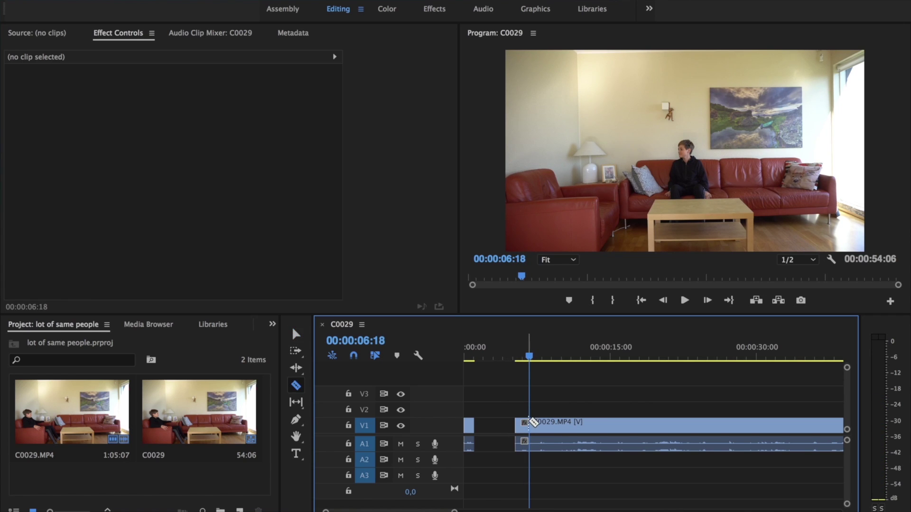
click(535, 429)
Step: Split the clip at 00:00:17:23, where the boy lies under the table, and delete the section from 00:00:06:18 up to there
key(v)
key(space)
key(space)
key(c)
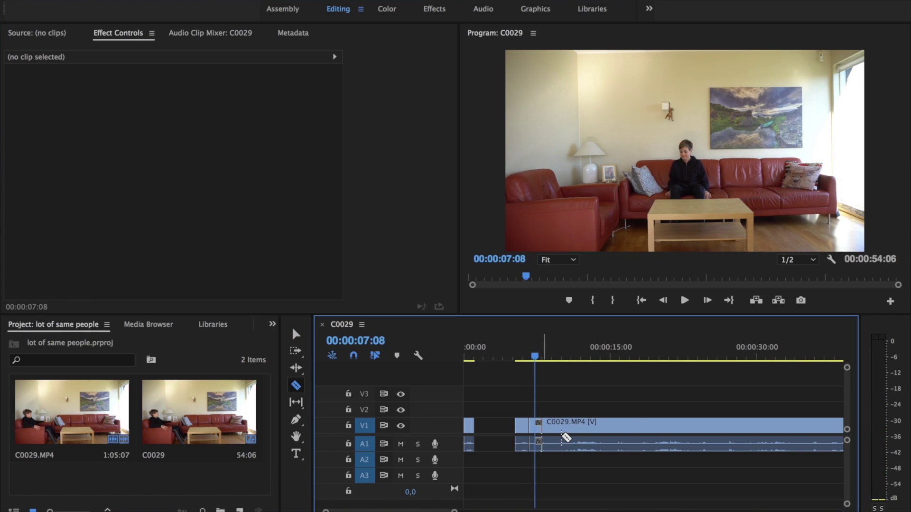
key(space)
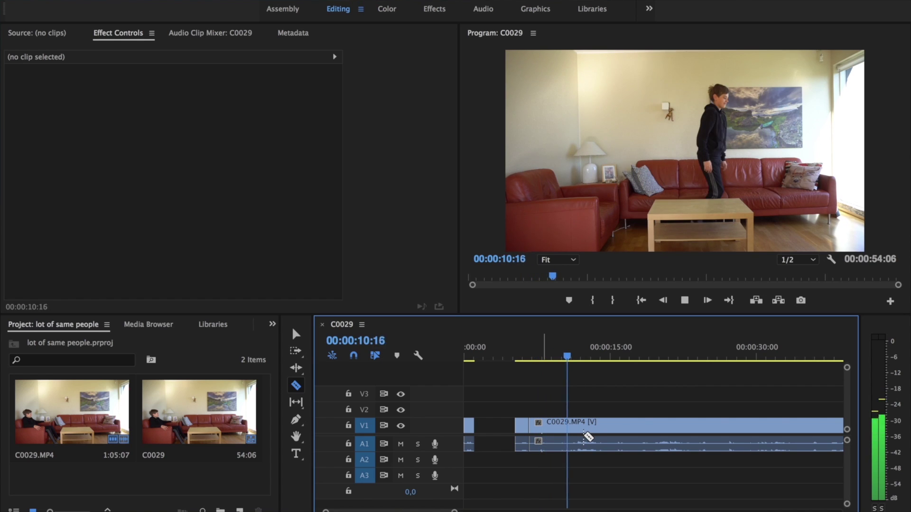
key(space)
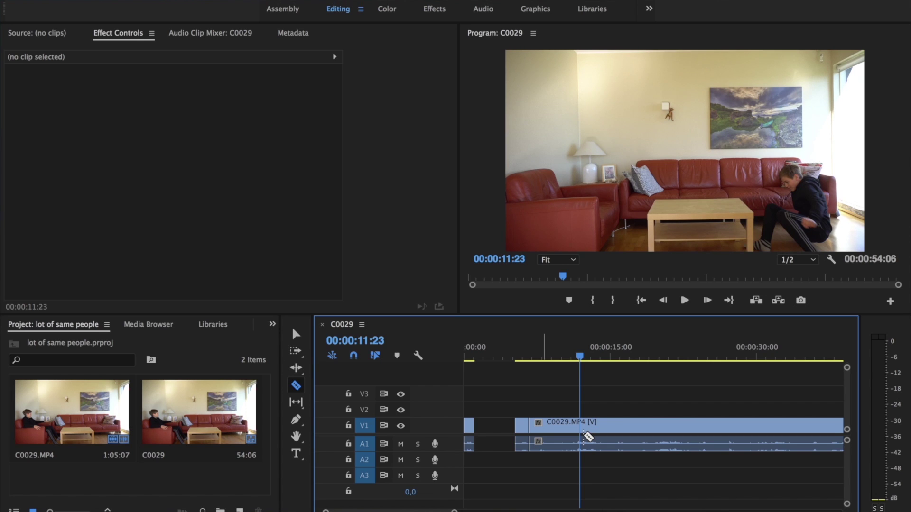
key(space)
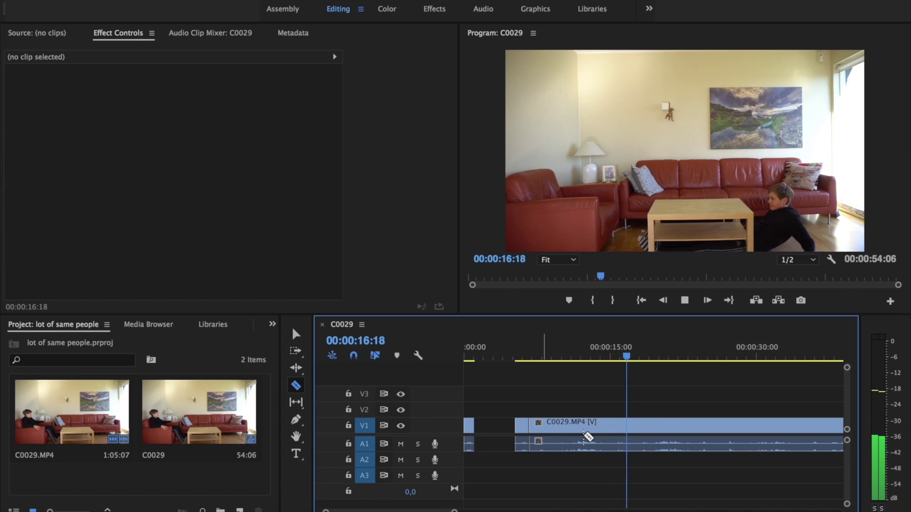
key(space)
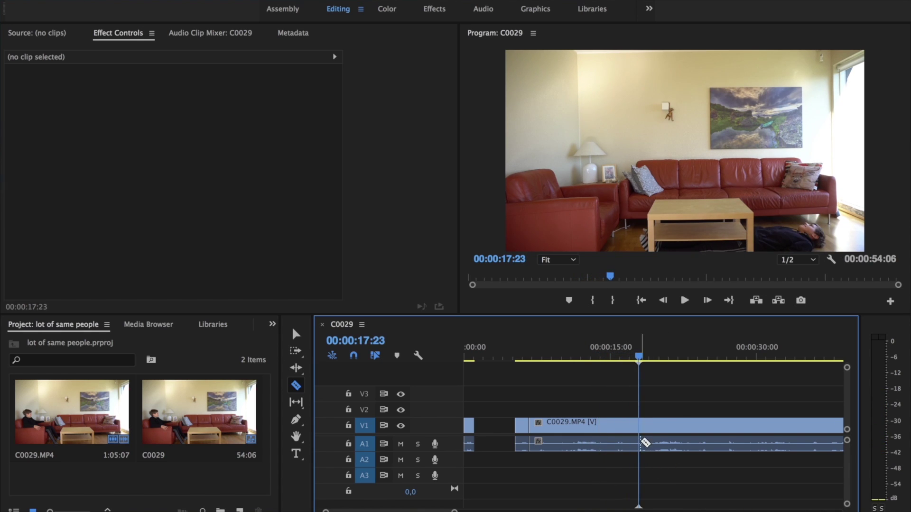
click(640, 439)
key(v)
click(627, 431)
key(Delete)
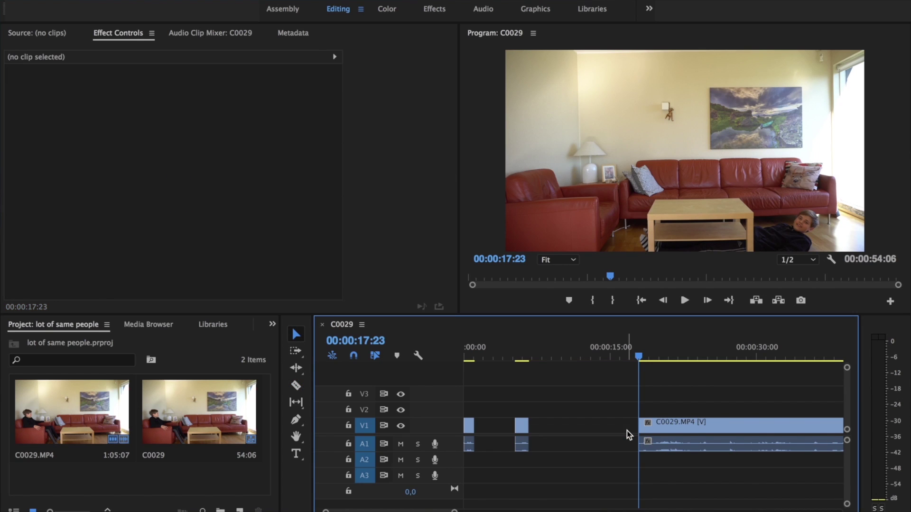
Step: Split the clip at 00:00:19:11, at the end of the pose under the table
key(space)
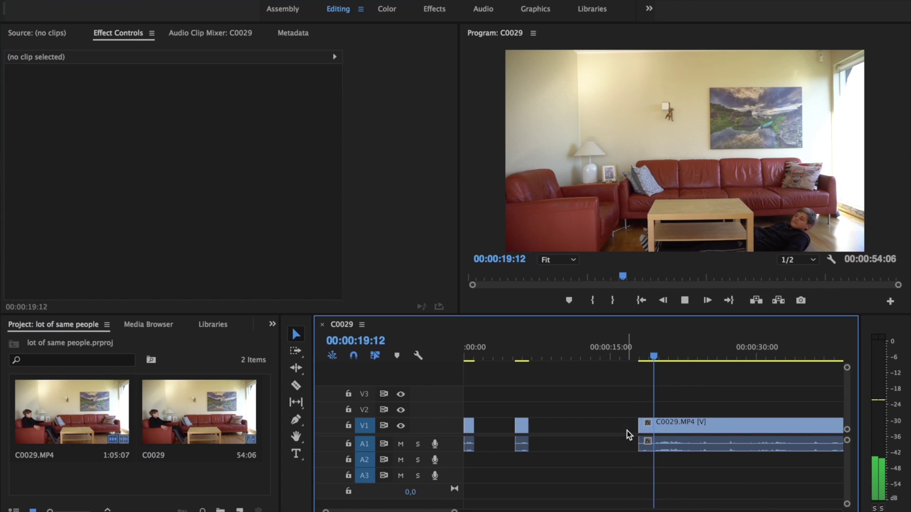
key(space)
key(Left)
key(Left)
key(Left)
key(Left)
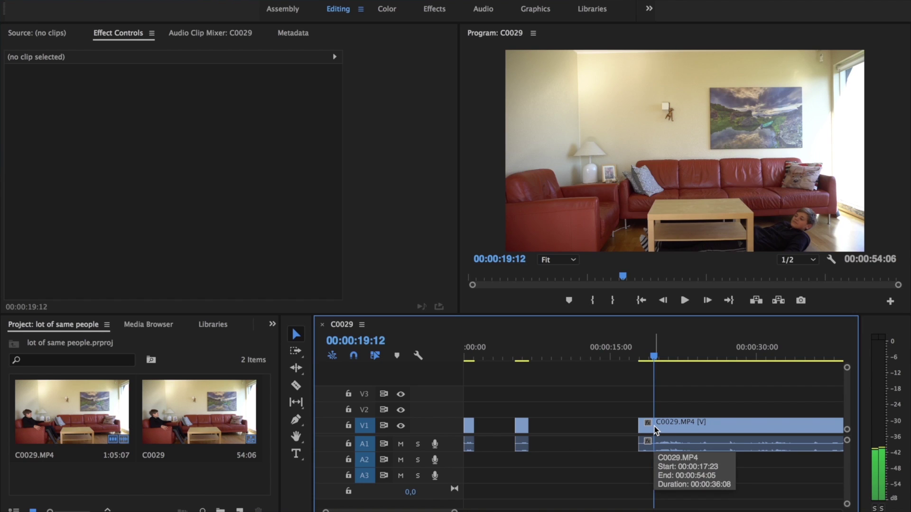
Step: Close the gaps between the remaining clip pieces so they follow one another directly on V1 and A1
click(619, 425)
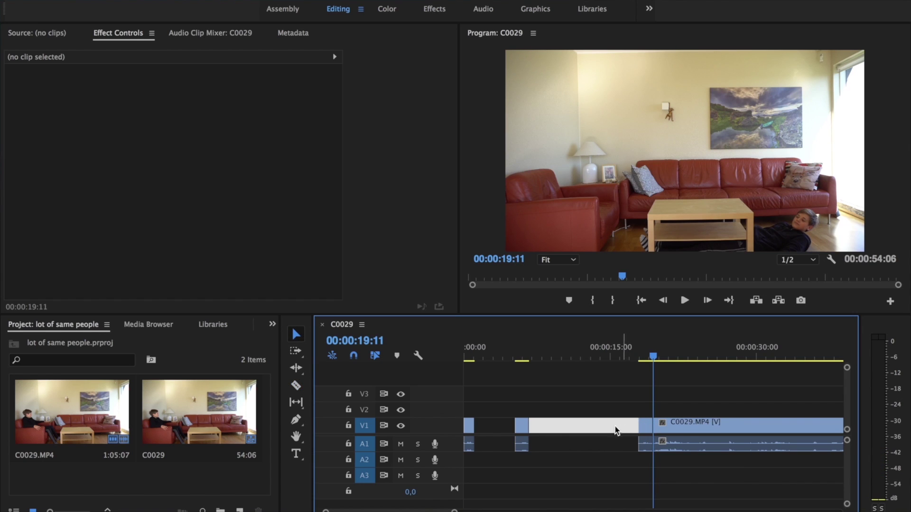
key(Delete)
click(496, 430)
key(Delete)
drag(524, 433, 567, 434)
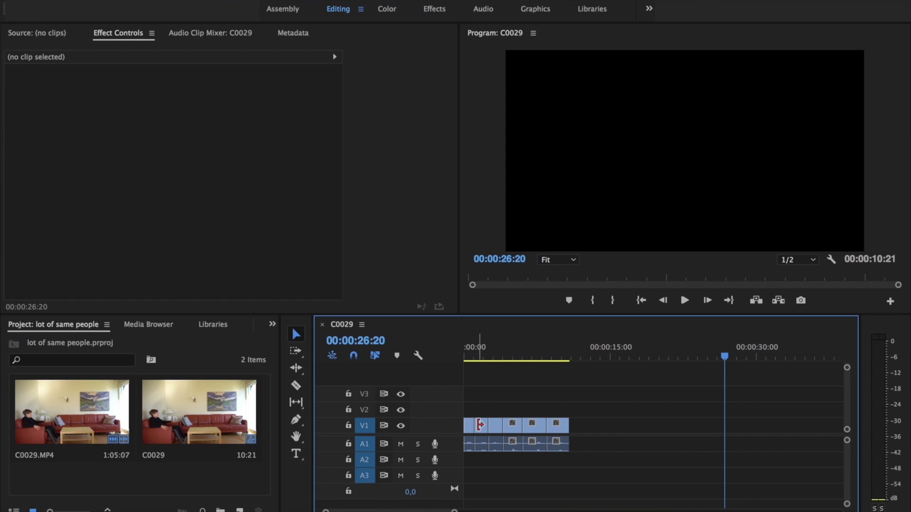
Step: Stack the second and third clips at the sequence start, on V2 with A2 and on V3 with A3
drag(482, 427, 483, 414)
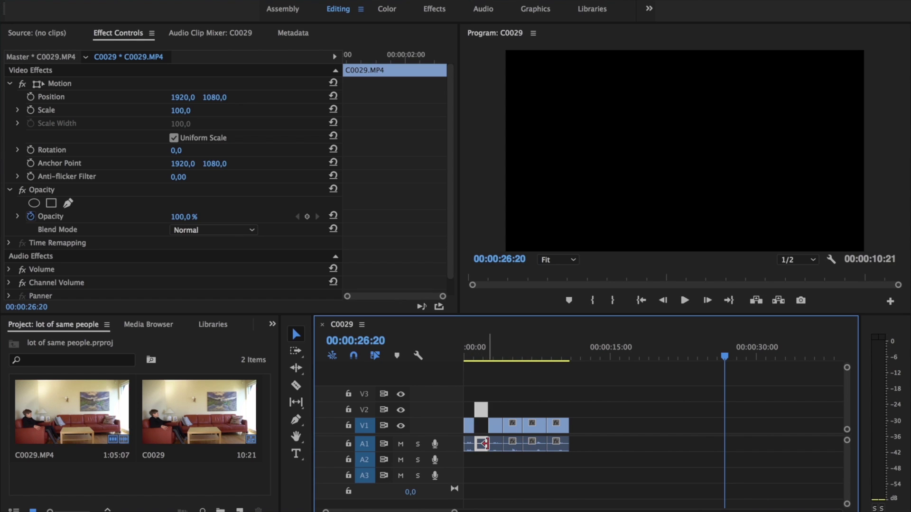
drag(483, 446, 494, 479)
drag(496, 398, 459, 401)
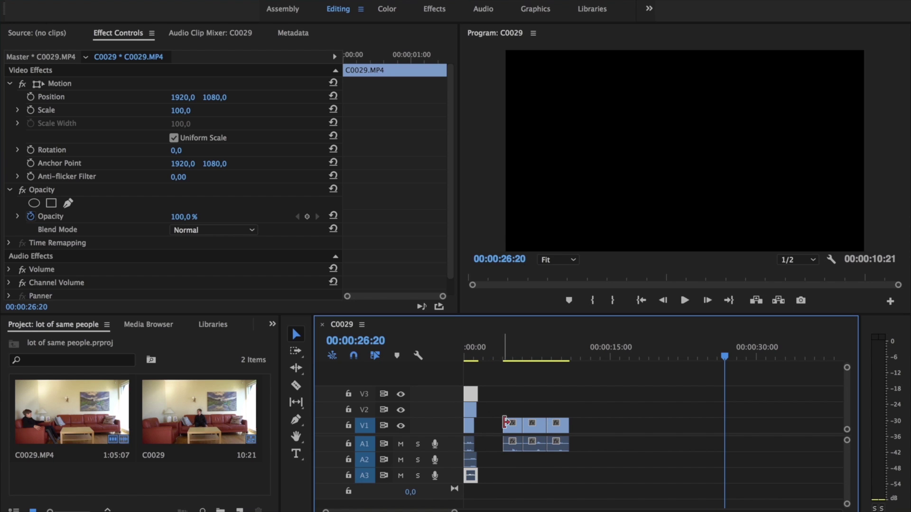
Step: Move the fourth clip's video up to a new V4 track and its audio down to A3
drag(509, 430, 512, 378)
drag(513, 446, 508, 495)
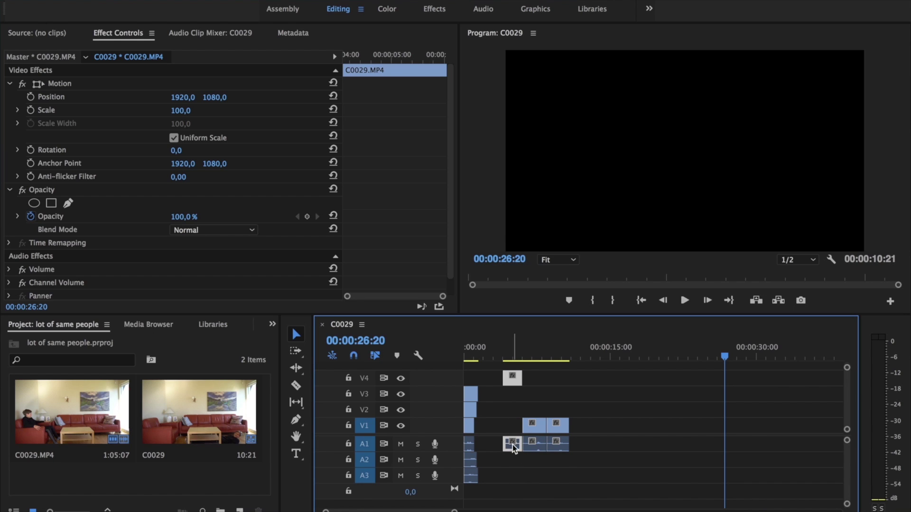
drag(513, 445, 512, 493)
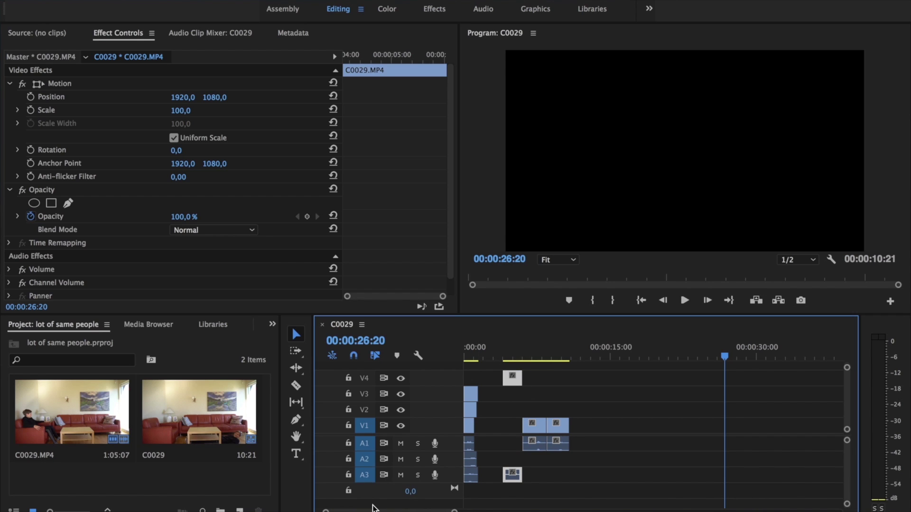
Step: Add 3 video tracks after Video 4 and more audio tracks after Audio 3
right_click(373, 503)
click(372, 503)
right_click(372, 505)
key(Escape)
right_click(376, 505)
click(451, 453)
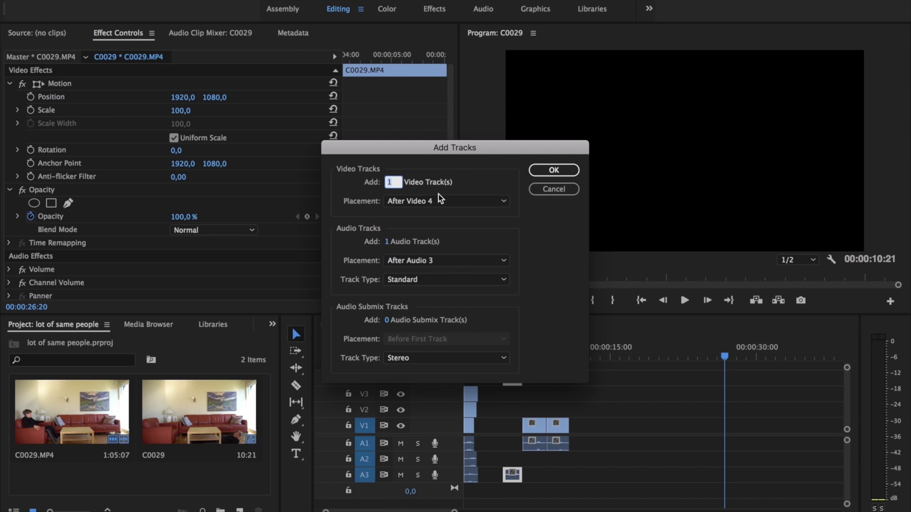
text(3)
click(390, 243)
key(Return)
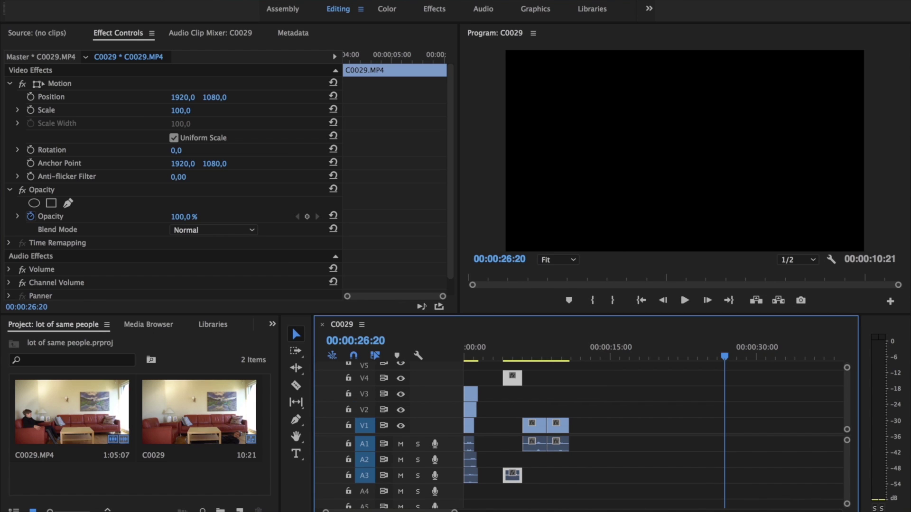
Step: Stack the remaining clips at the sequence start, on V4 with A4, V5 with A5 and V6 with A6
drag(514, 477, 470, 506)
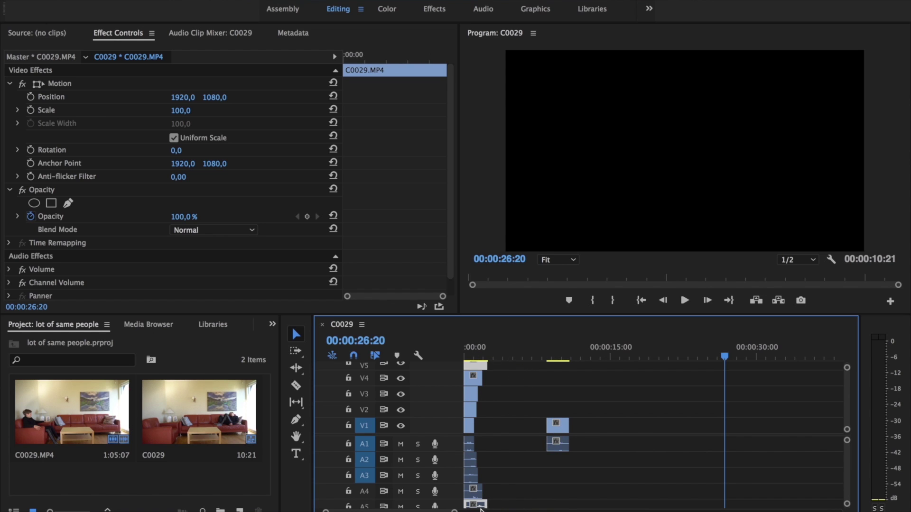
scroll(848, 474, down, 3)
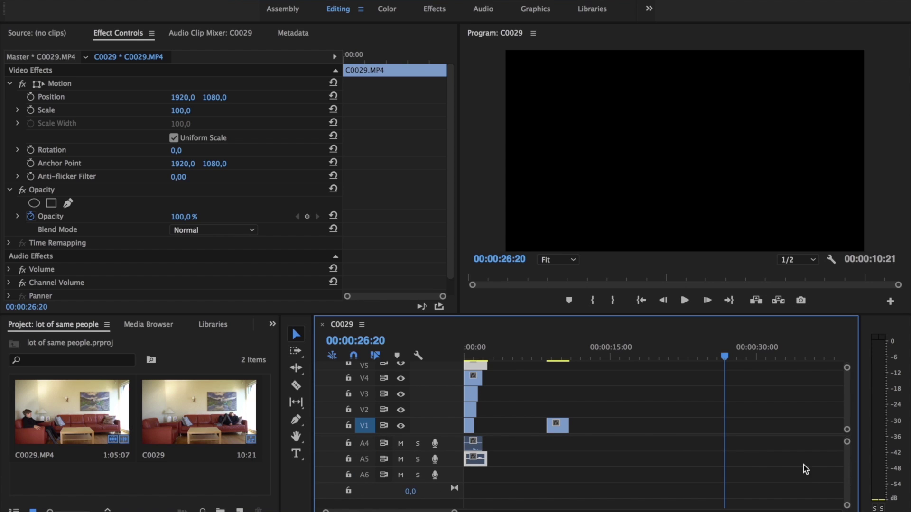
drag(555, 425, 511, 481)
drag(508, 425, 475, 362)
Step: Start a free-draw opacity mask on the V6 clip at 00:00:00:00, placing the first point just outside the frame beside the crouching boy
key(Home)
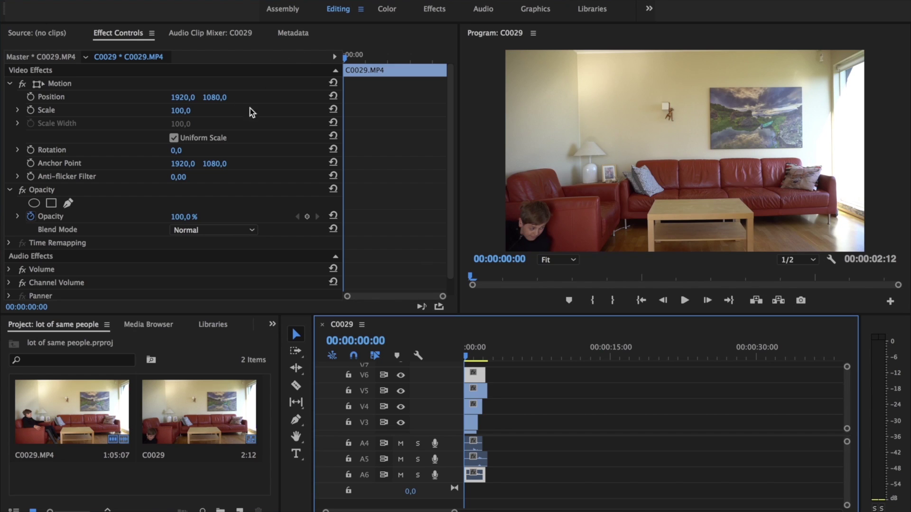
click(69, 204)
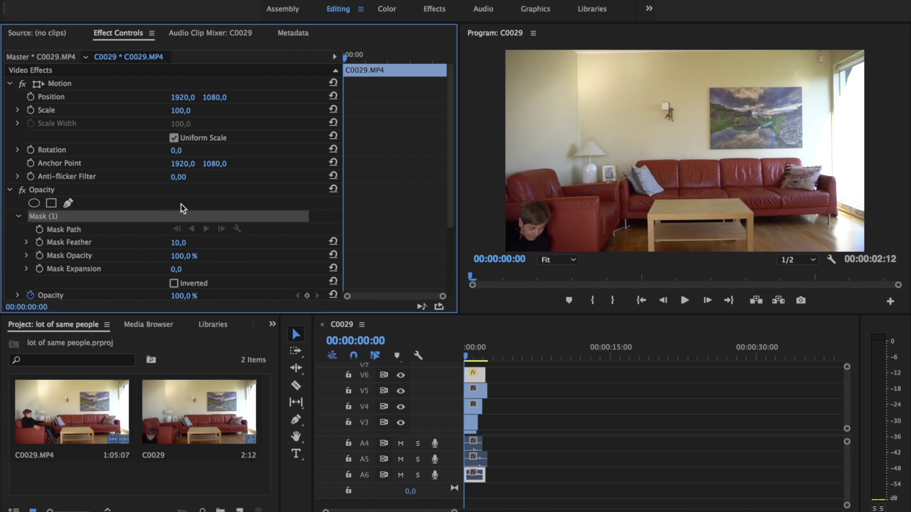
click(568, 259)
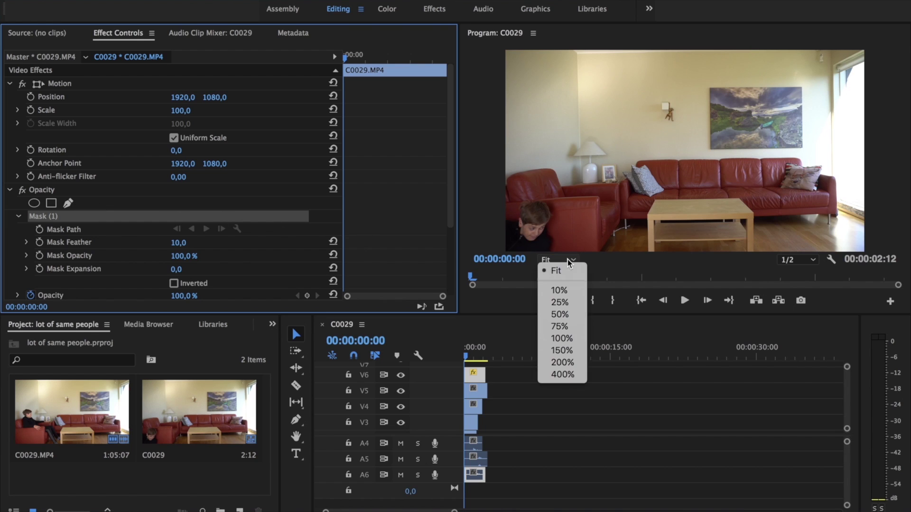
click(573, 305)
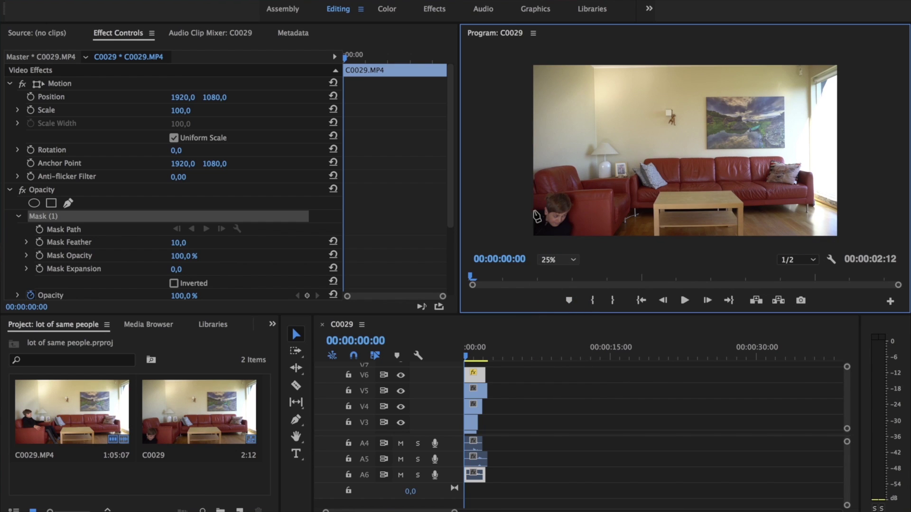
click(518, 198)
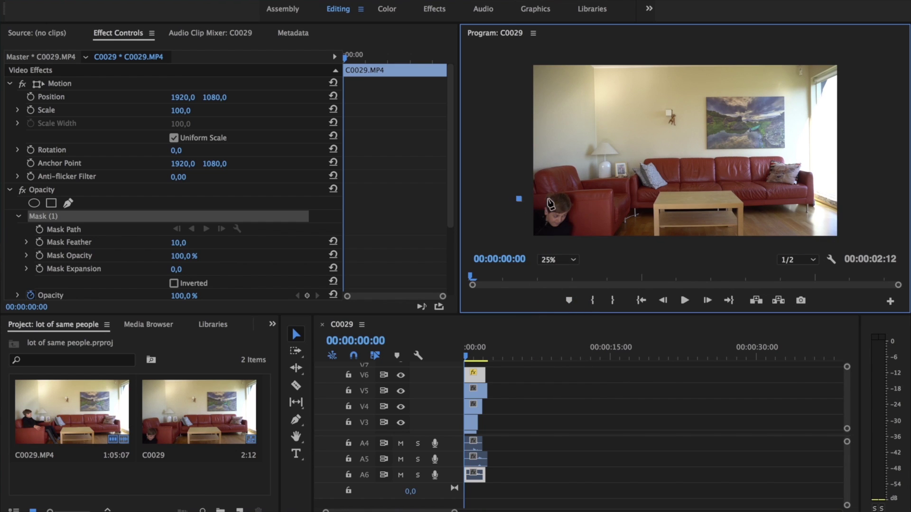
Step: Continue the mask outline over the crouching boy's head and down the armchair side of his face
click(559, 261)
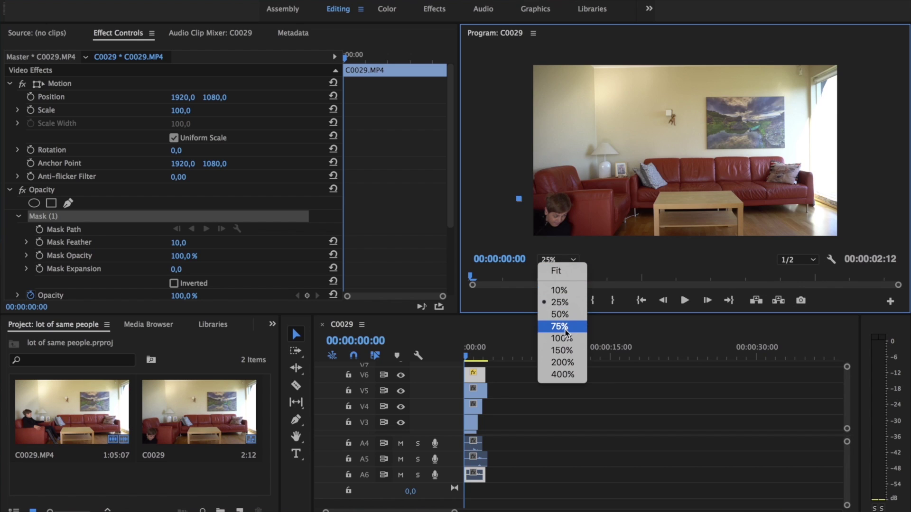
click(560, 351)
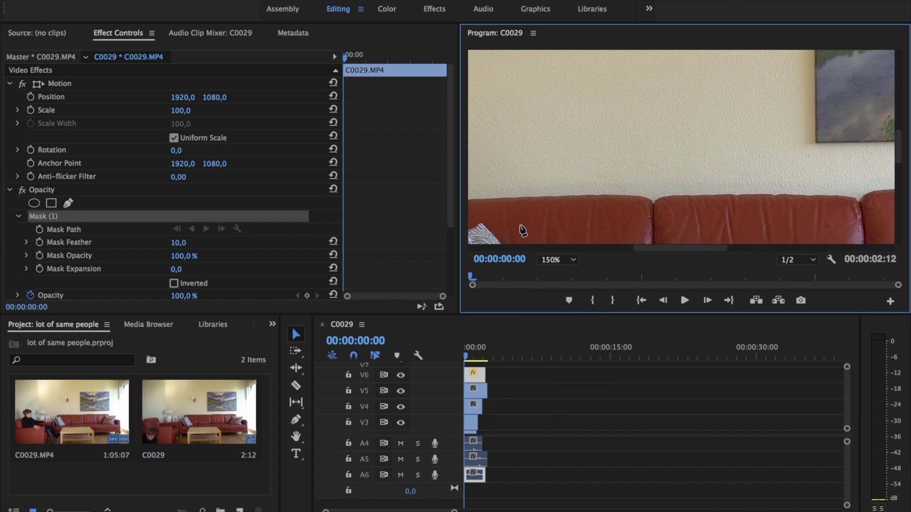
key(space)
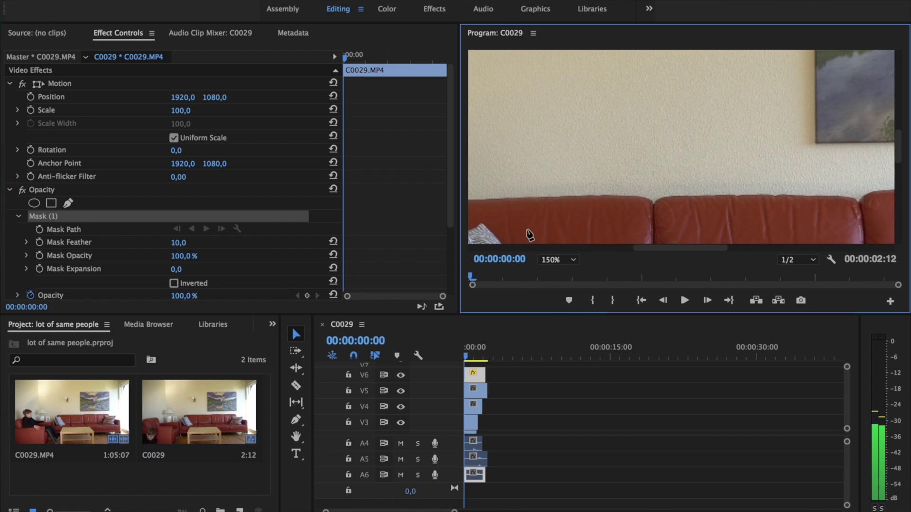
drag(905, 135, 898, 173)
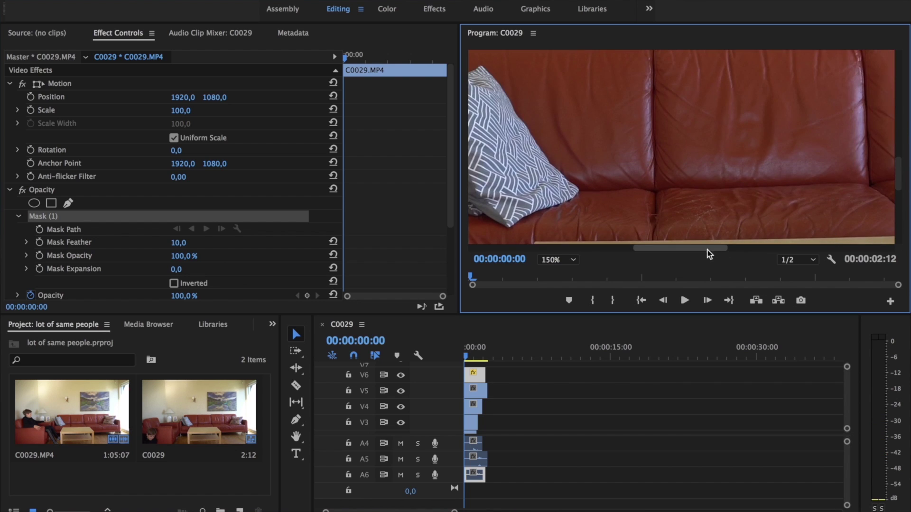
drag(707, 252, 489, 260)
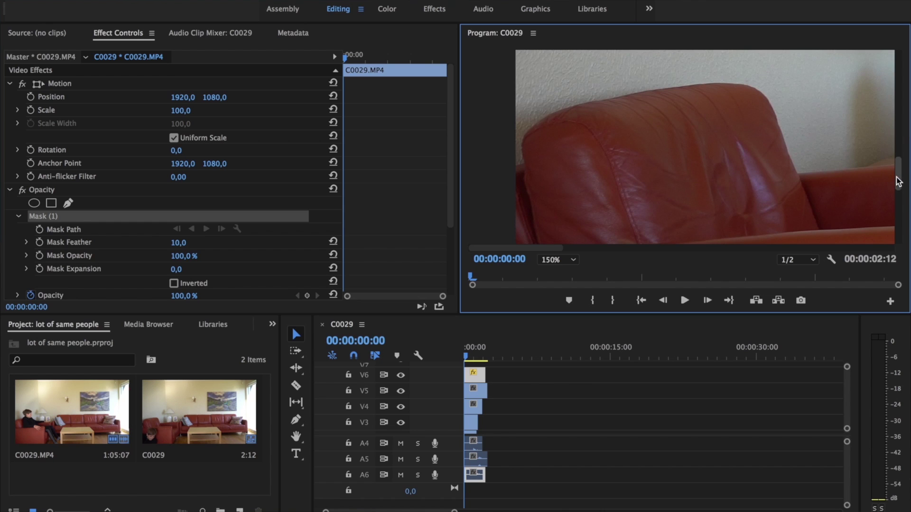
drag(895, 192, 897, 220)
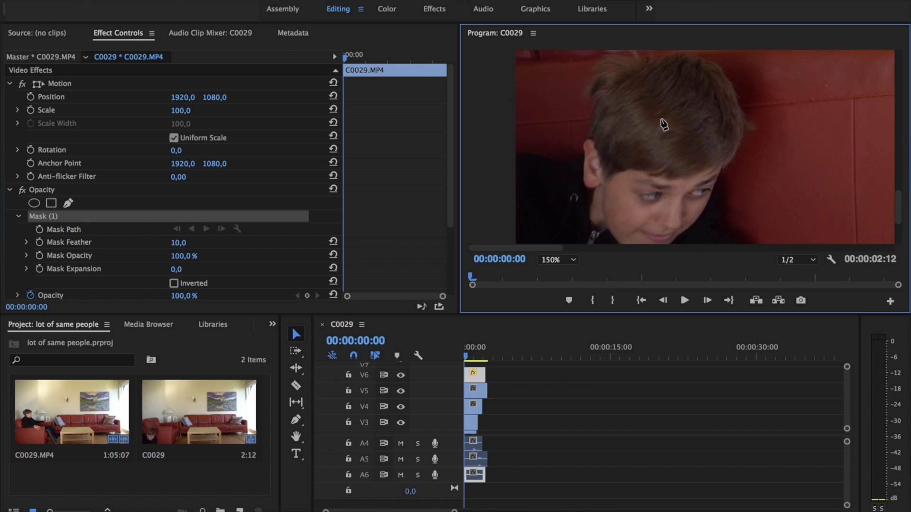
click(561, 60)
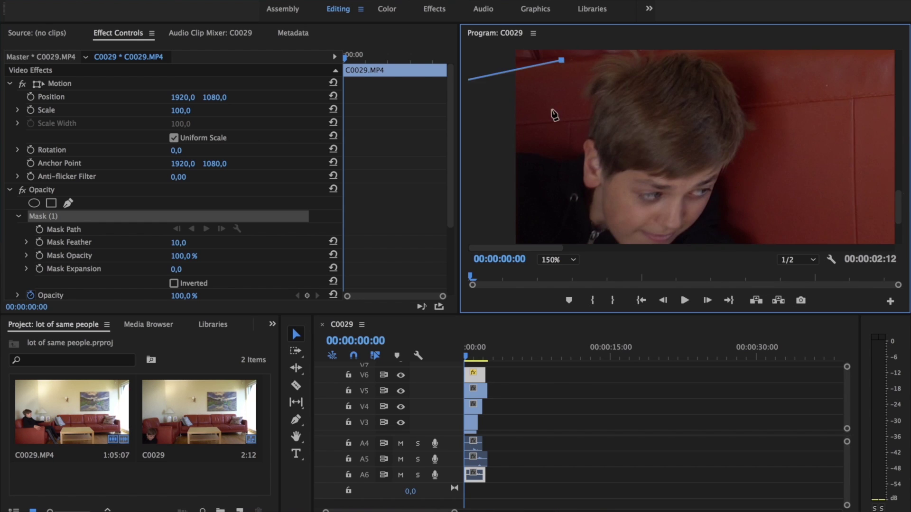
click(551, 262)
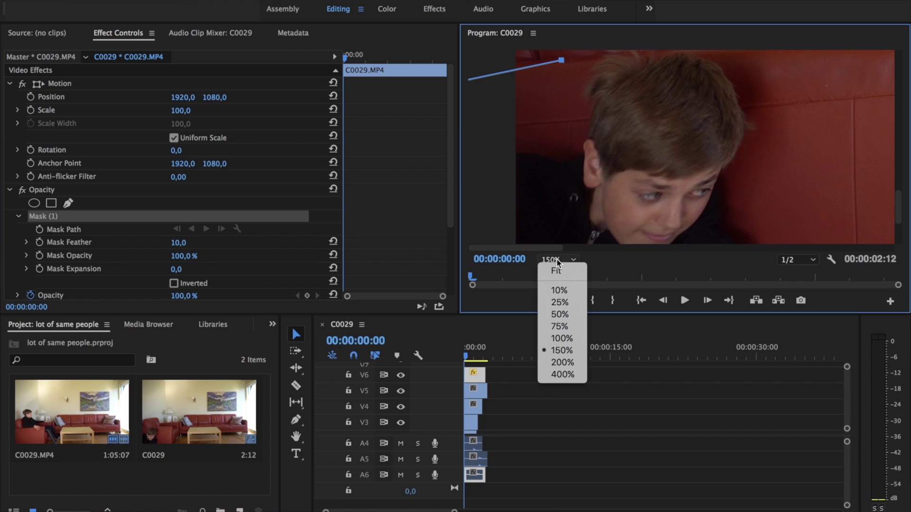
click(564, 338)
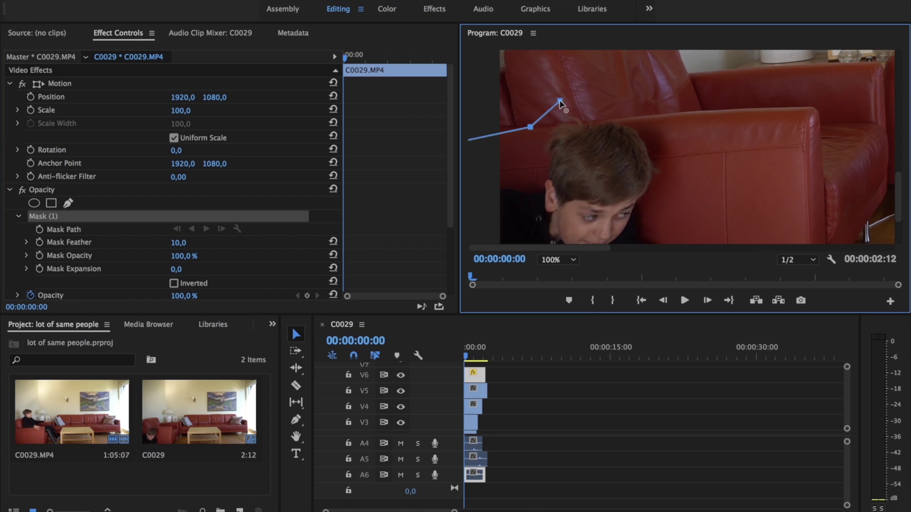
click(660, 116)
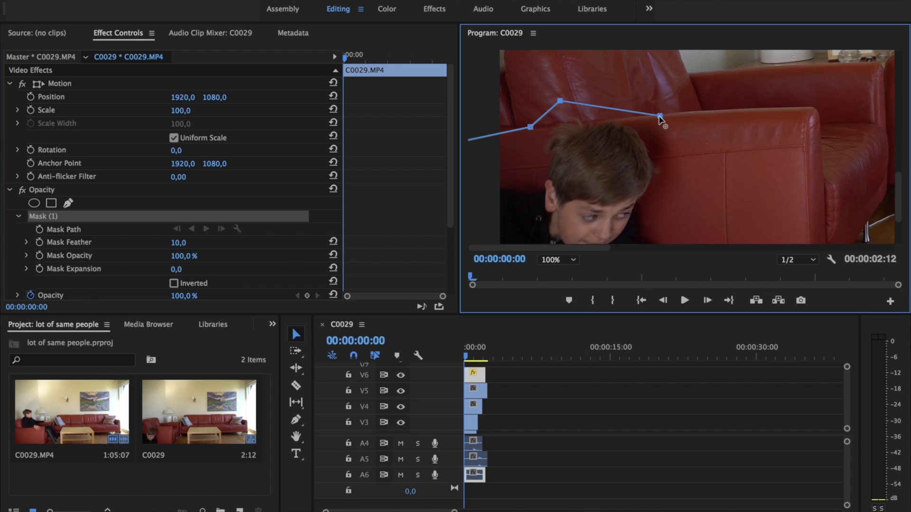
click(674, 190)
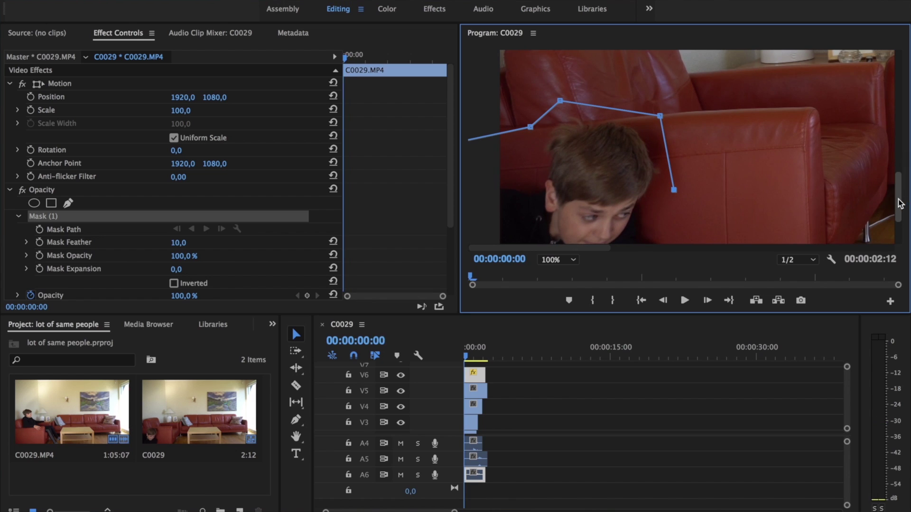
Step: Carry the mask outline below the frame under the boy and close it outside the frame edge
scroll(897, 216, down, 3)
scroll(897, 221, down, 1)
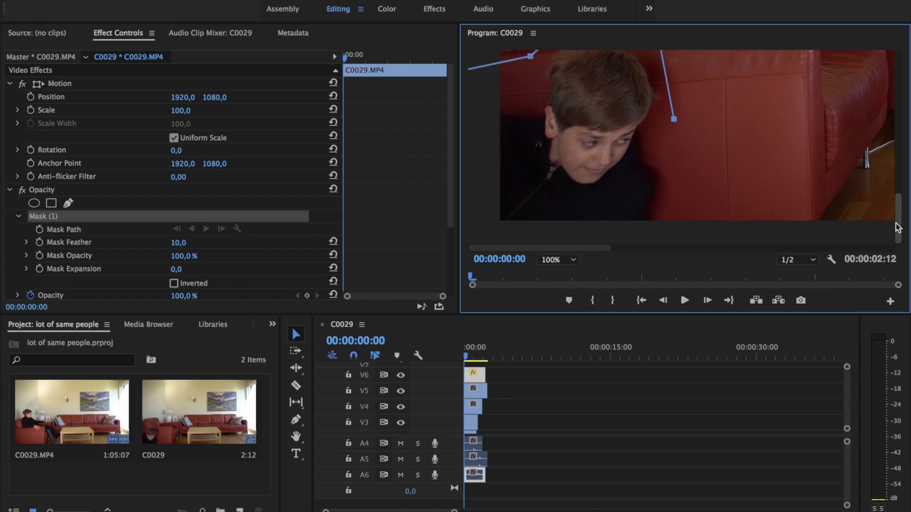
click(670, 227)
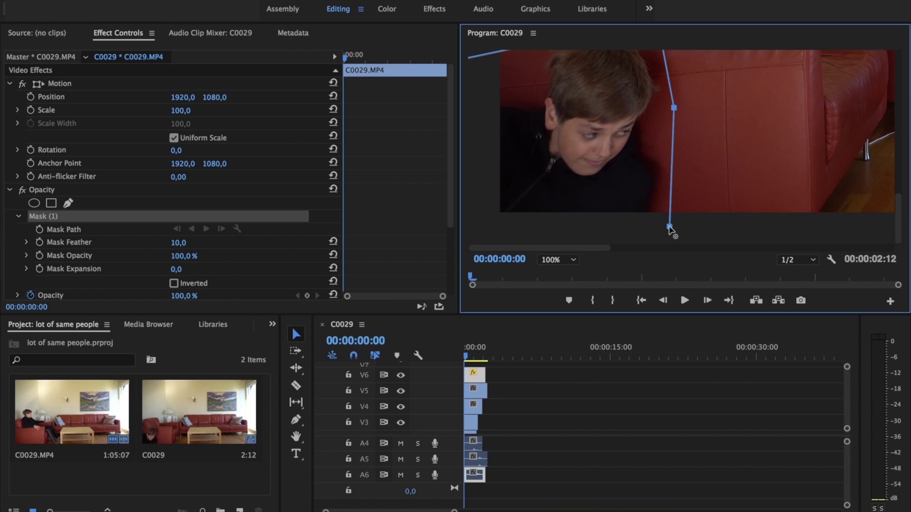
click(493, 235)
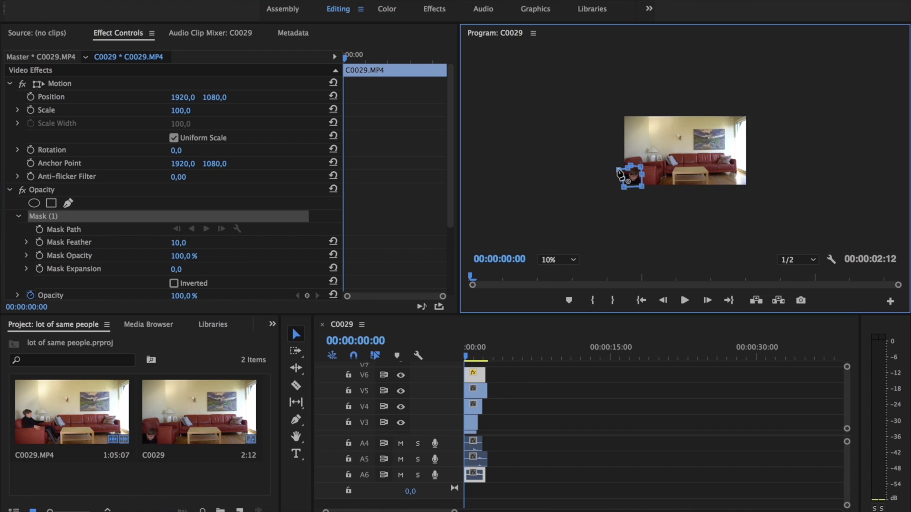
click(618, 171)
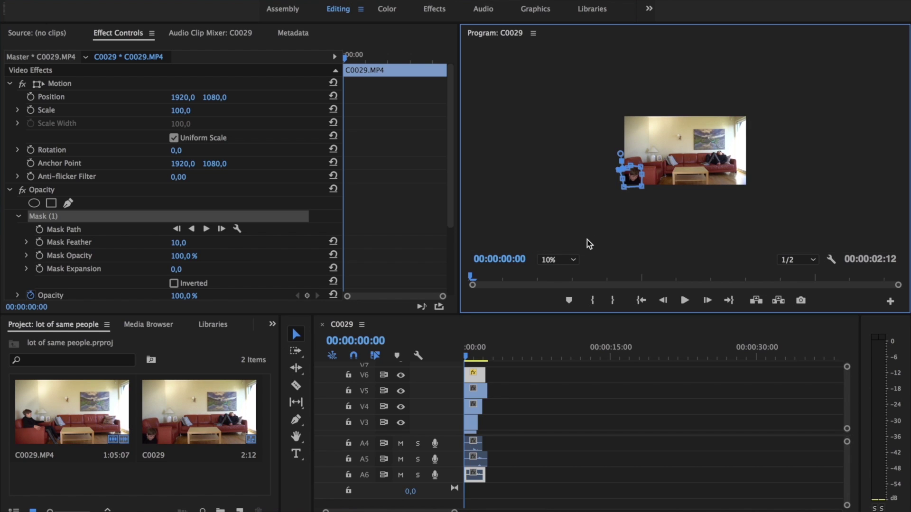
Step: Widen the closed mask by moving its upper corner point onto the armchair and its side point near the frame's lower edge
click(570, 262)
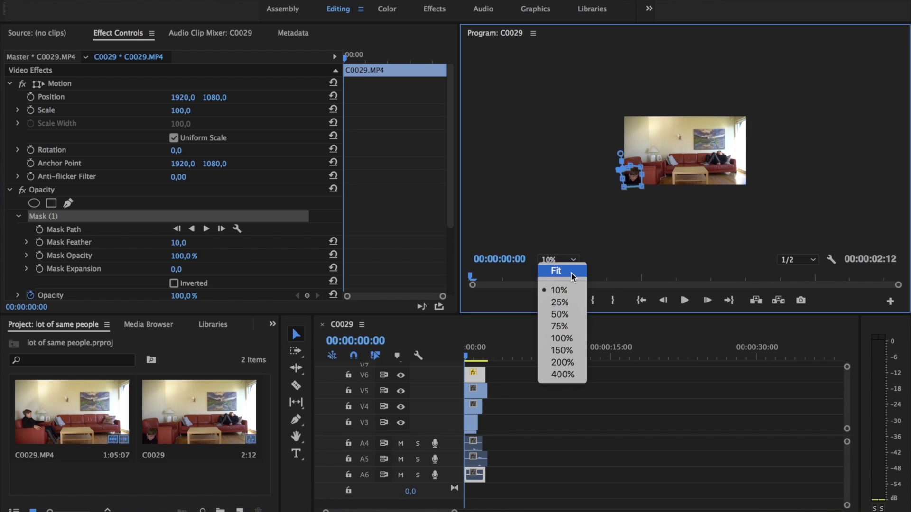
click(571, 270)
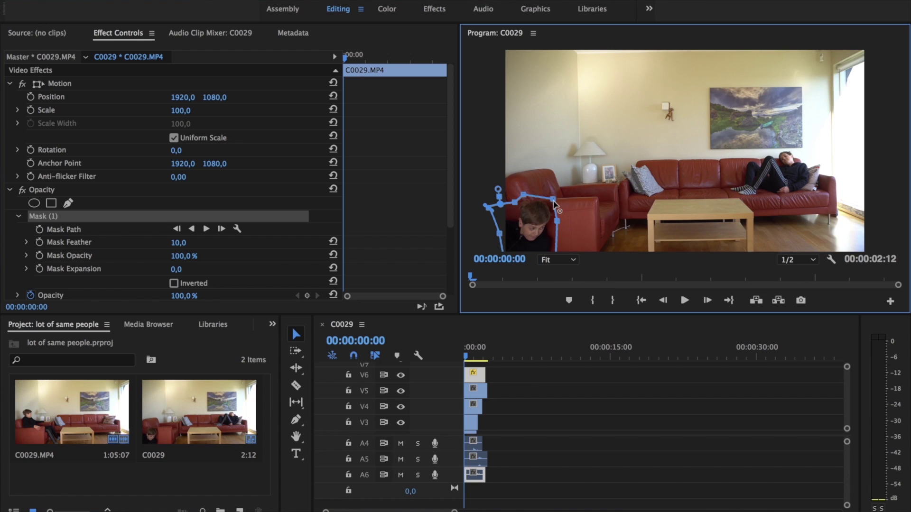
drag(553, 199, 717, 236)
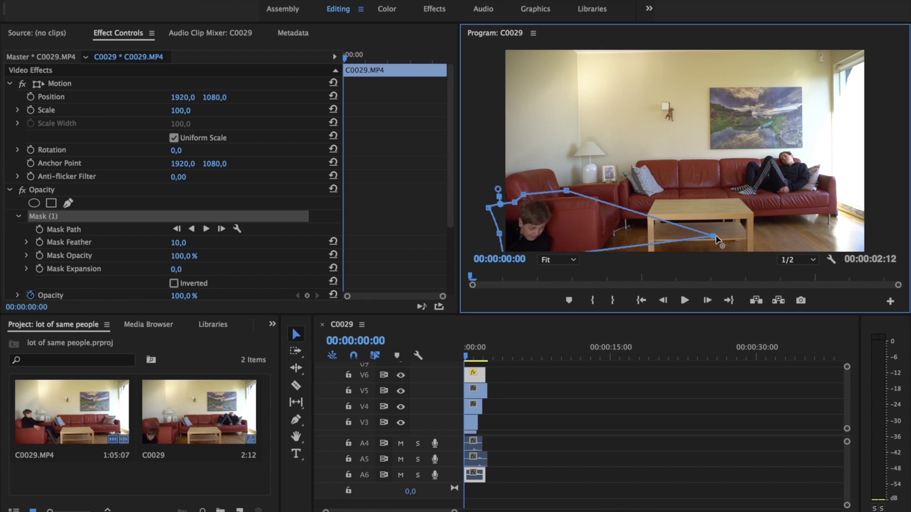
drag(622, 232, 559, 250)
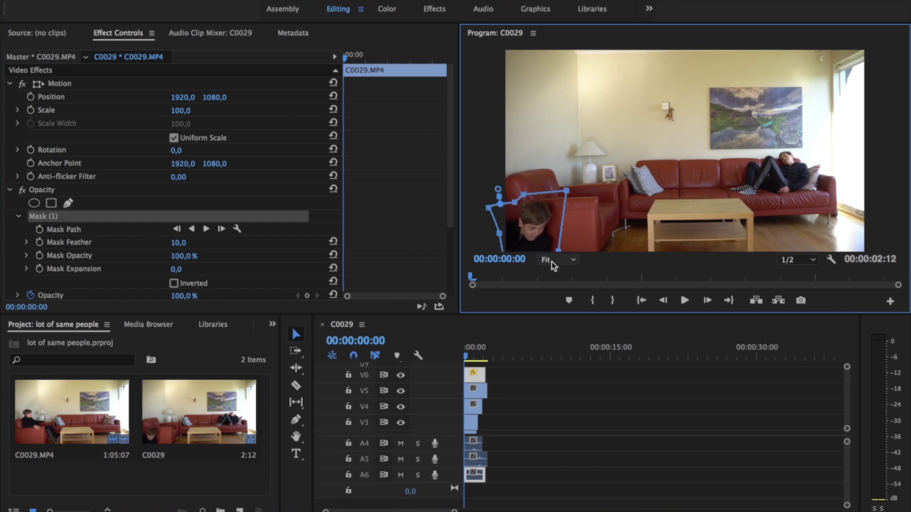
Step: Align the mask's upper edge with the top of the armchair's armrest and extend its corner to the armrest's far end
click(551, 261)
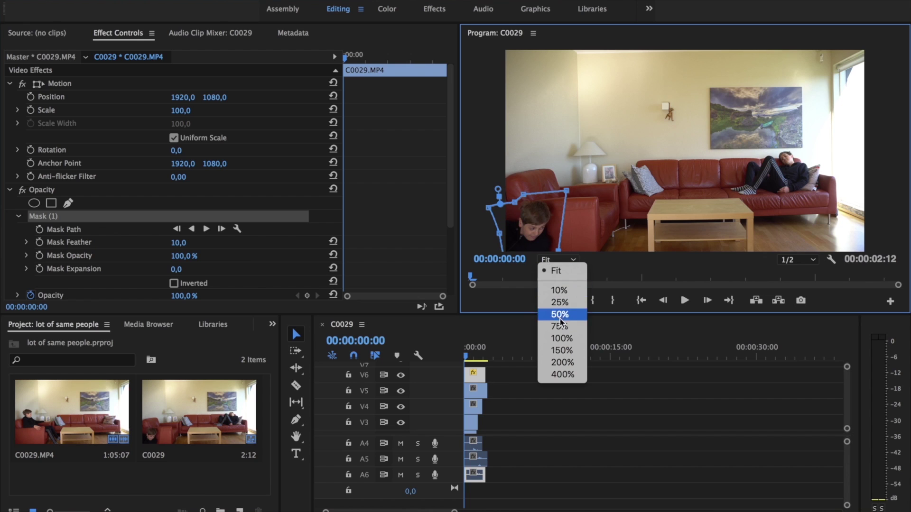
click(560, 350)
key(space)
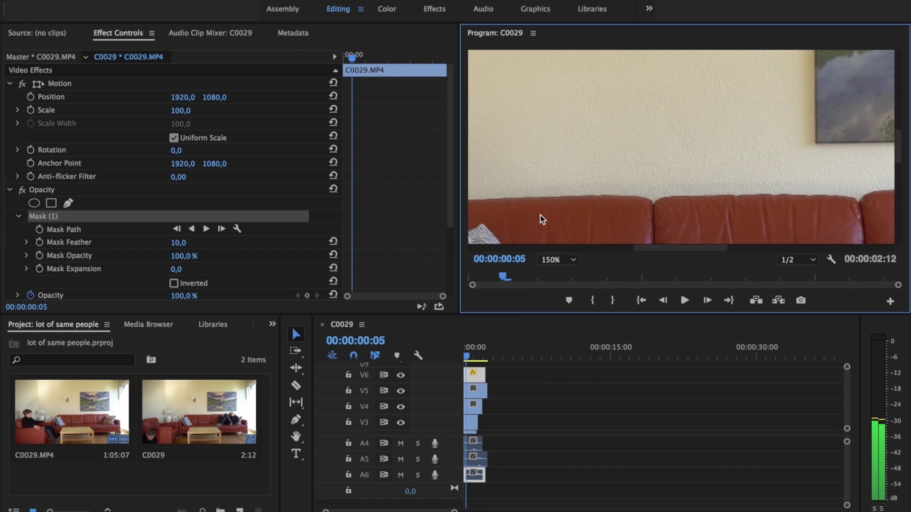
scroll(540, 215, up, 5)
drag(898, 153, 898, 179)
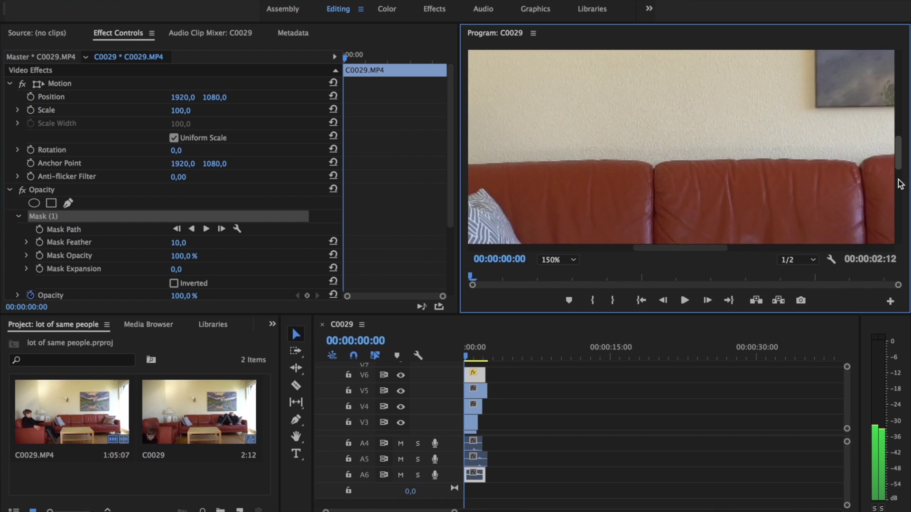
scroll(900, 184, down, 5)
drag(675, 250, 457, 218)
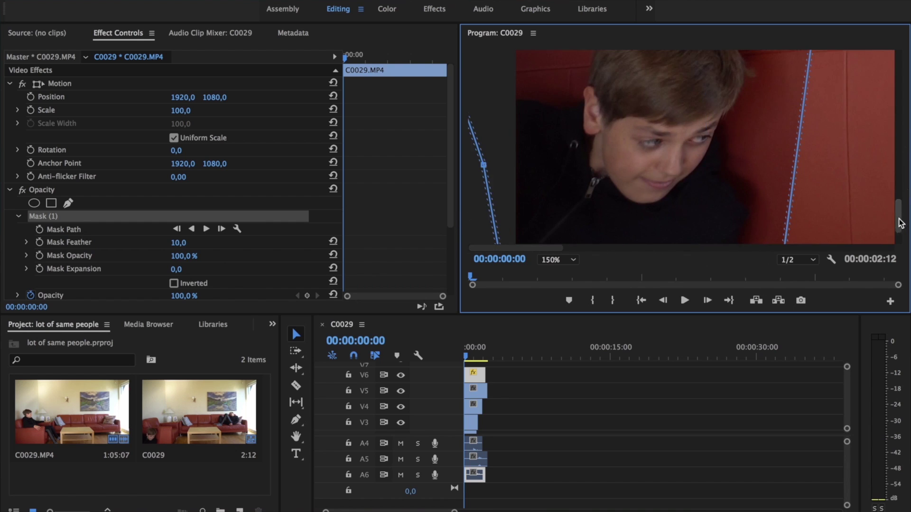
click(569, 259)
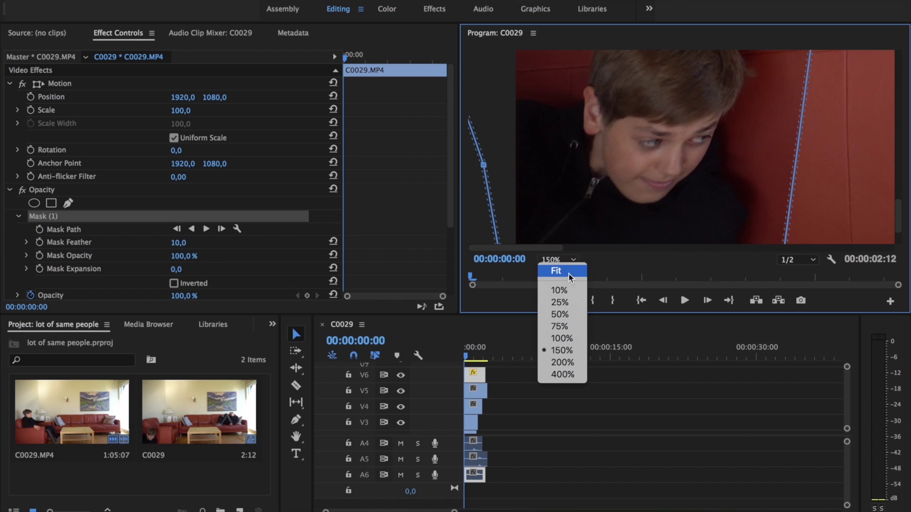
click(569, 339)
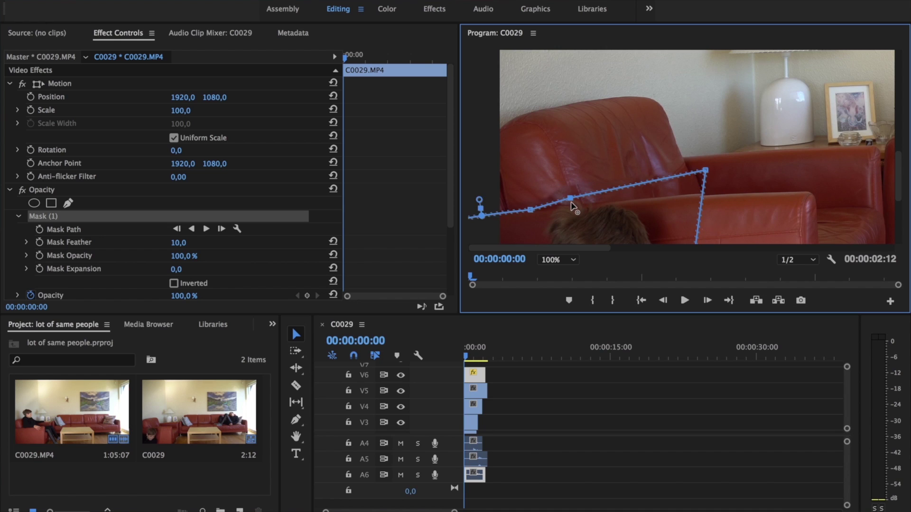
click(573, 210)
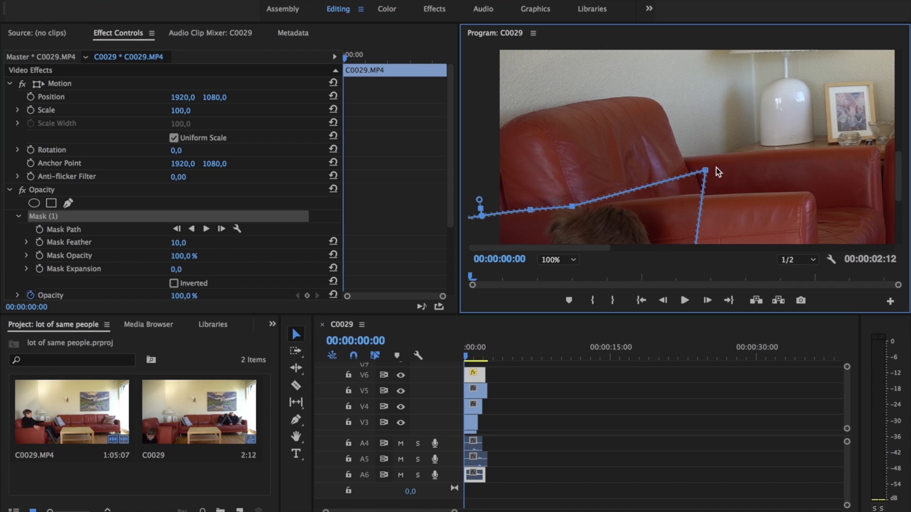
drag(708, 181, 810, 191)
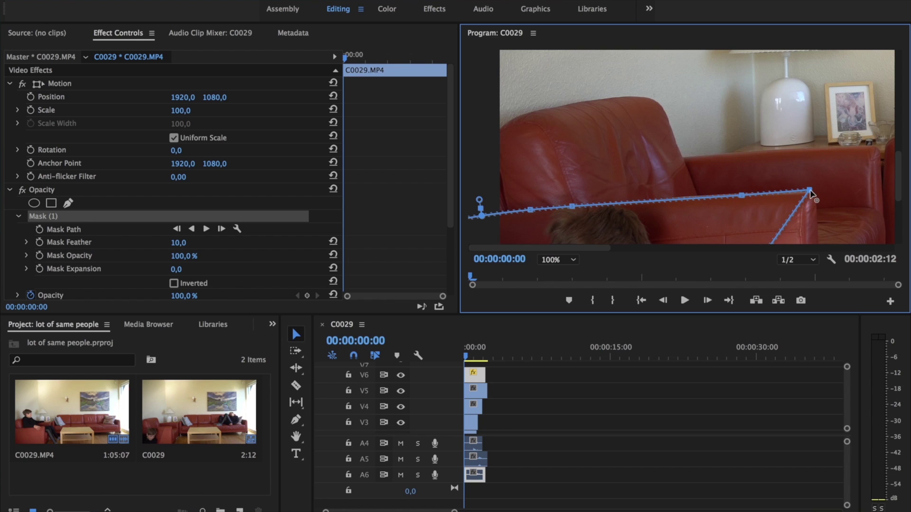
drag(898, 186, 902, 208)
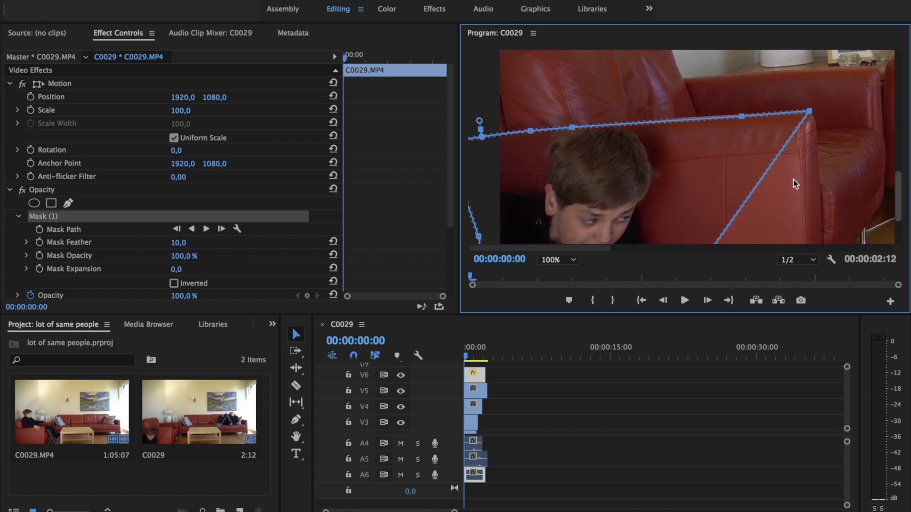
Step: Extend the mask down the armchair's outer vertical edge and place its lower points just below the frame
click(761, 178)
drag(764, 181, 819, 229)
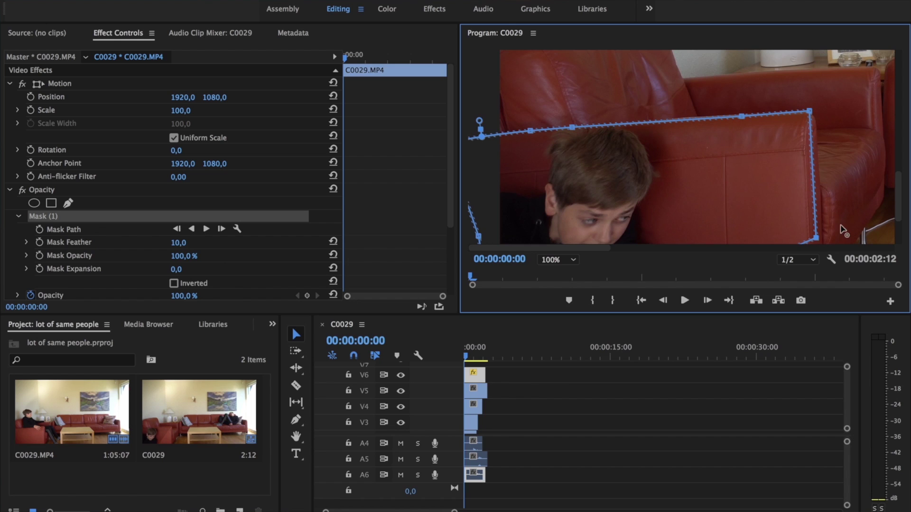
drag(899, 200, 906, 236)
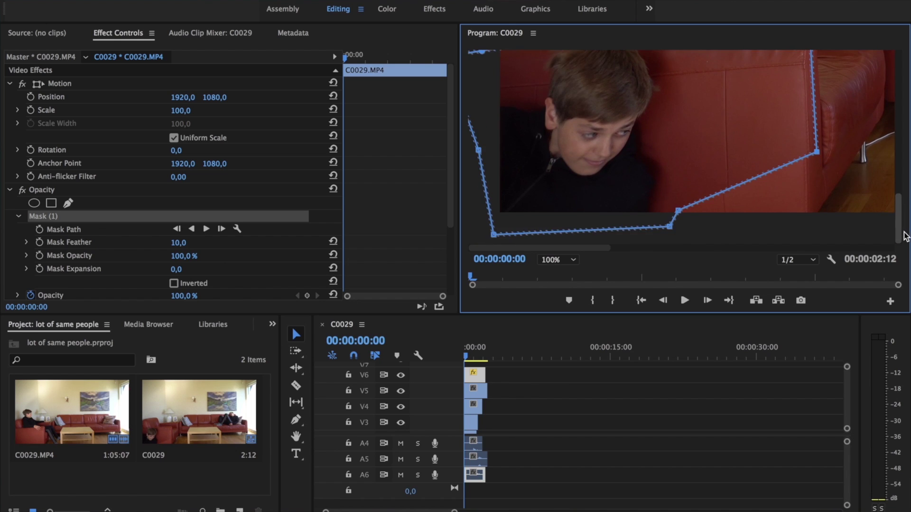
drag(752, 183, 808, 249)
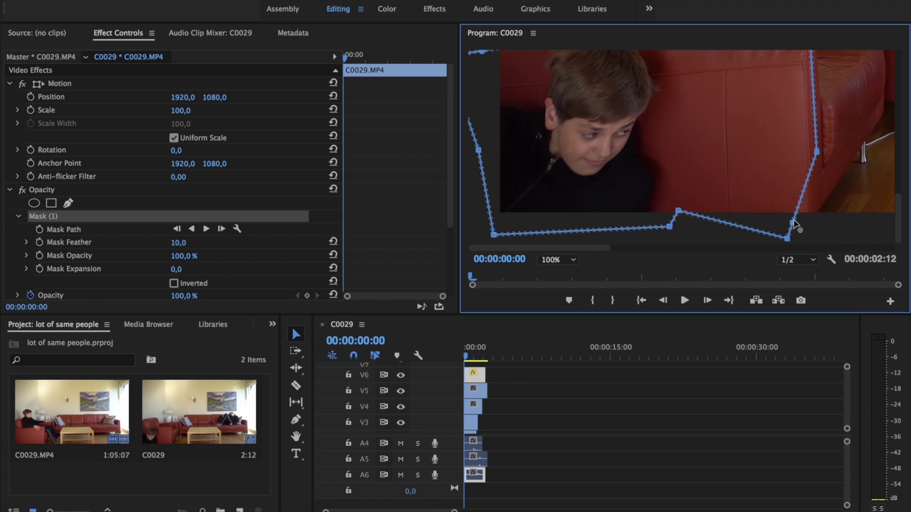
drag(795, 224, 816, 236)
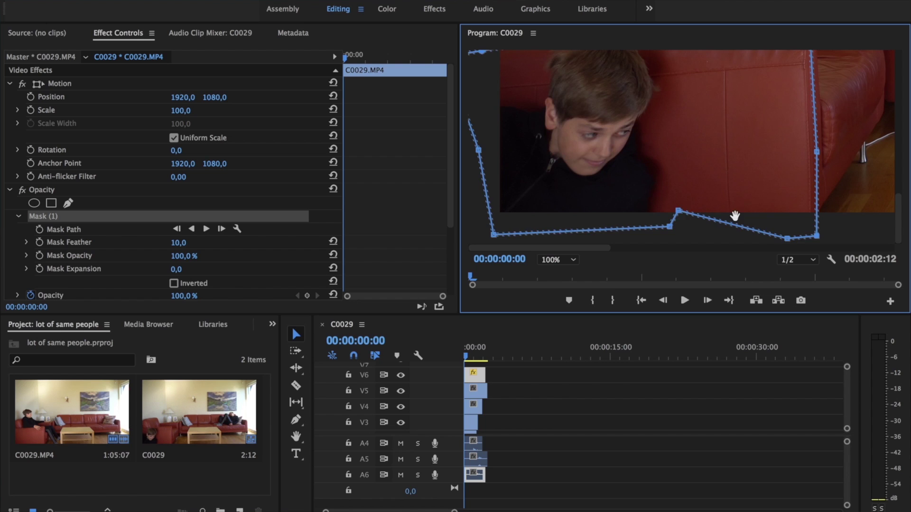
drag(679, 213, 682, 223)
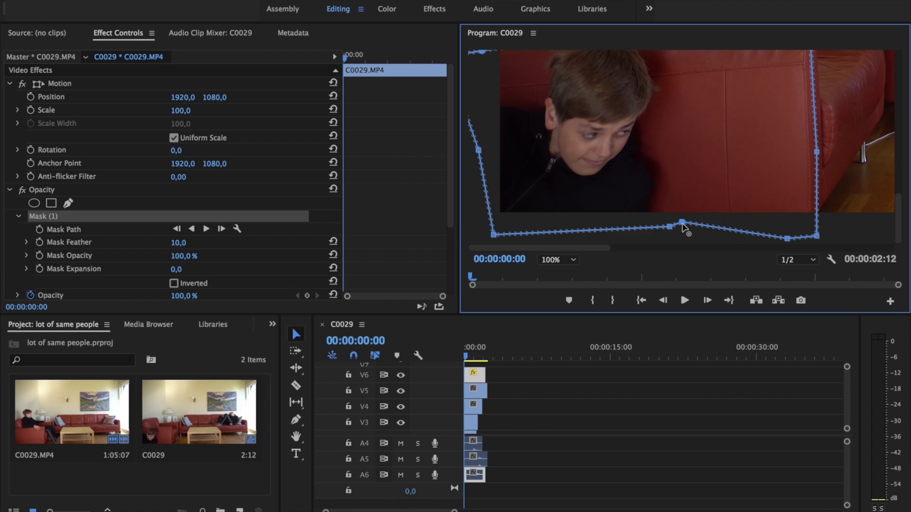
click(573, 260)
click(568, 274)
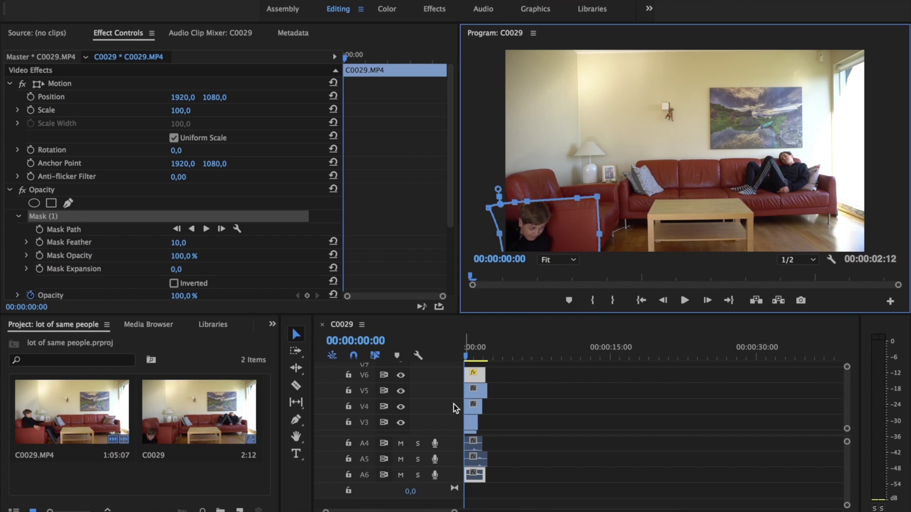
Step: Draw a closed straight-edged opacity mask around the boy lying on the sofa in the V5 clip
click(475, 394)
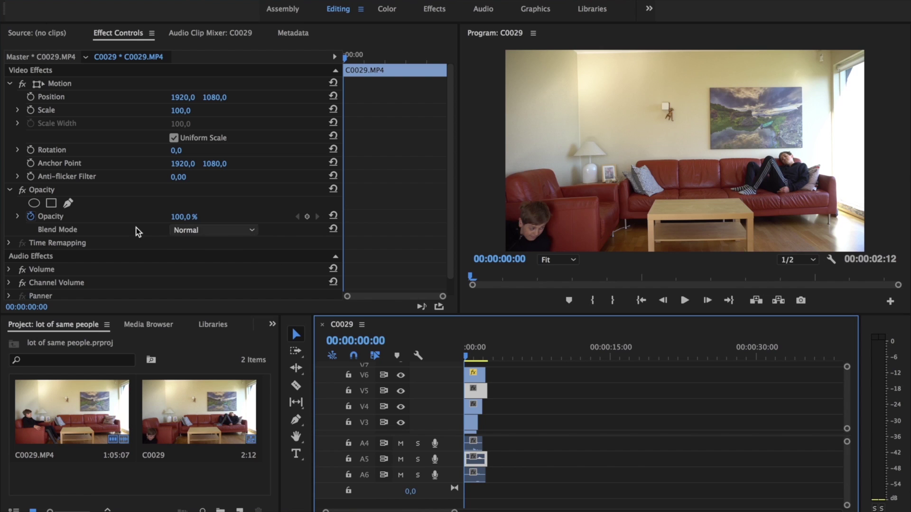
click(65, 204)
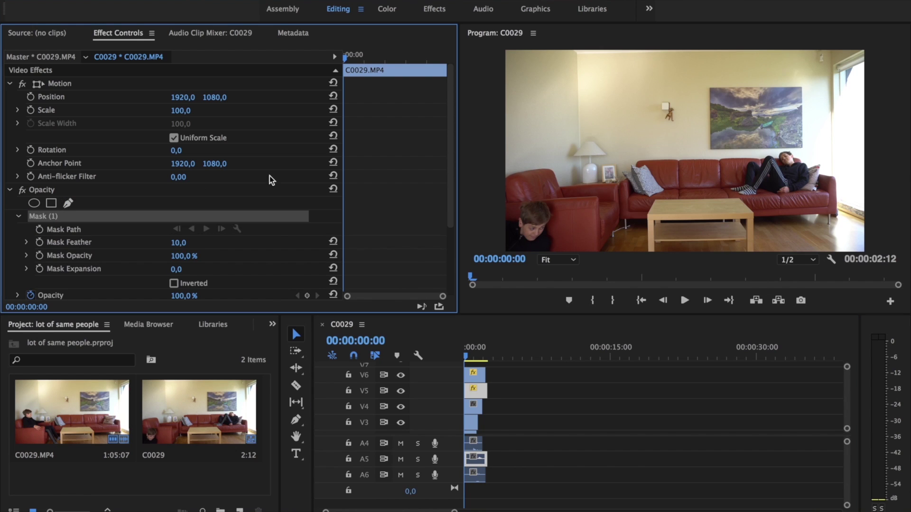
click(548, 261)
click(560, 331)
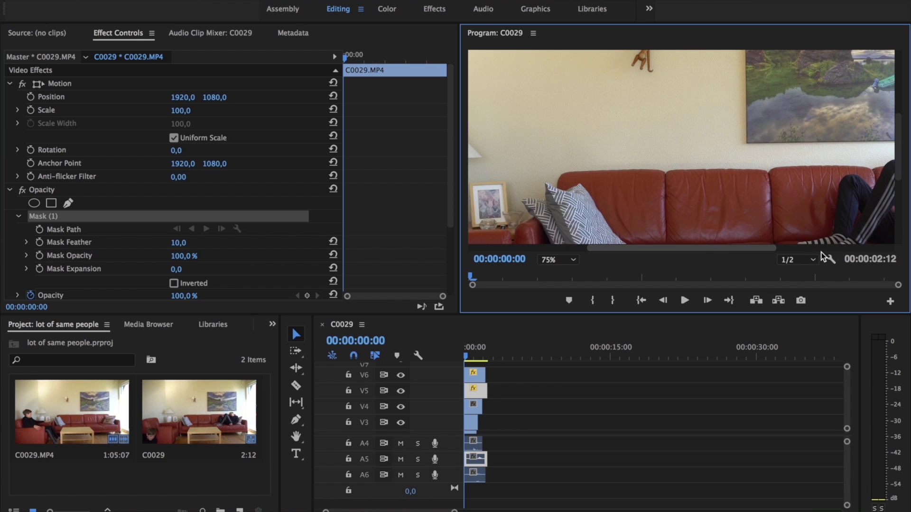
drag(713, 249, 900, 255)
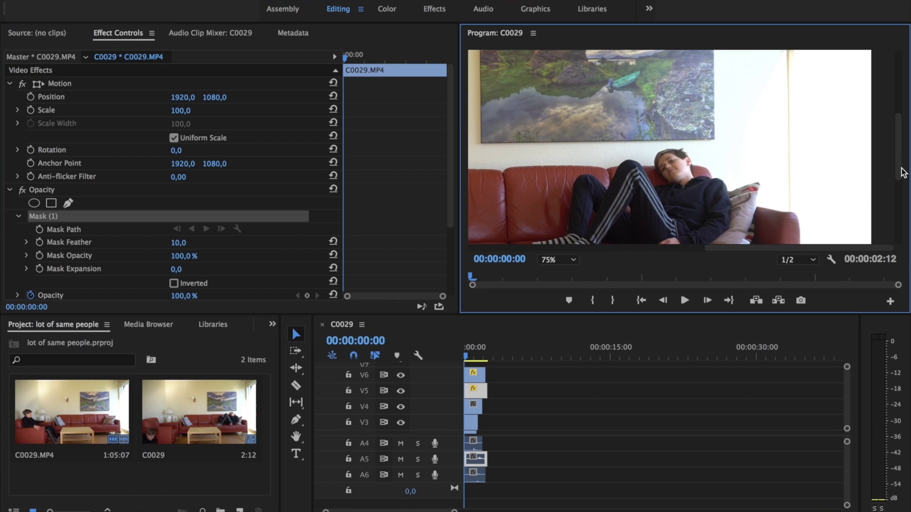
drag(902, 173, 902, 184)
click(703, 89)
click(580, 89)
click(531, 168)
click(509, 227)
click(593, 233)
click(788, 220)
click(789, 130)
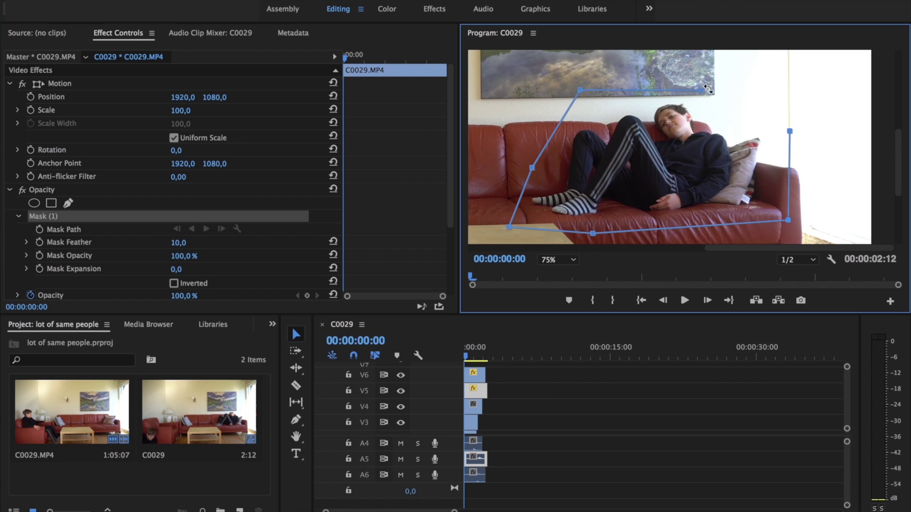
click(704, 89)
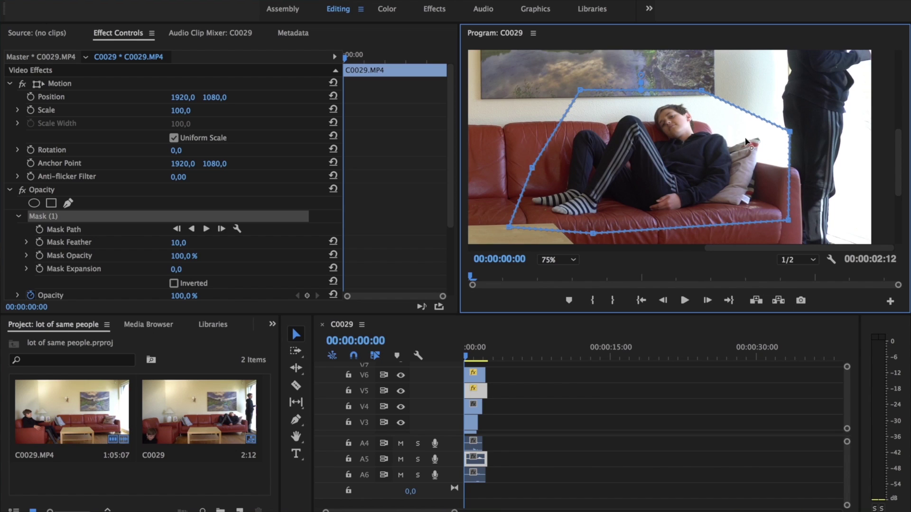
Step: Try to reshape the mask's edge beside the sofa cushion, and delete the whole mask
drag(745, 139, 839, 117)
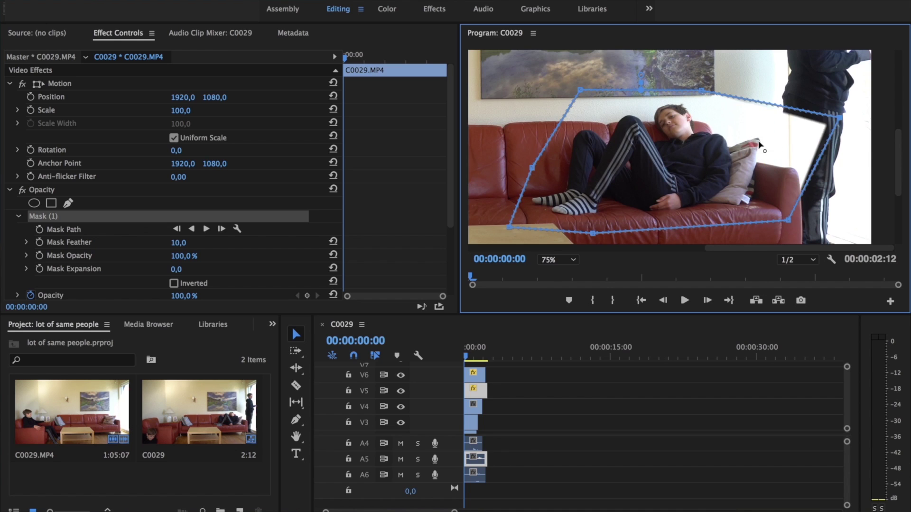
key(ctrl+z)
key(ctrl+z)
key(ctrl+z)
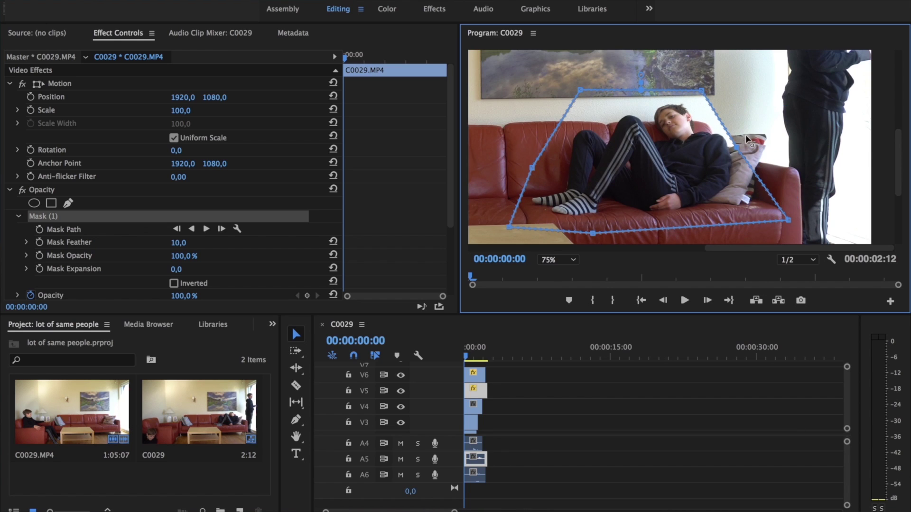
drag(749, 130, 726, 132)
key(ctrl+z)
key(ctrl+z)
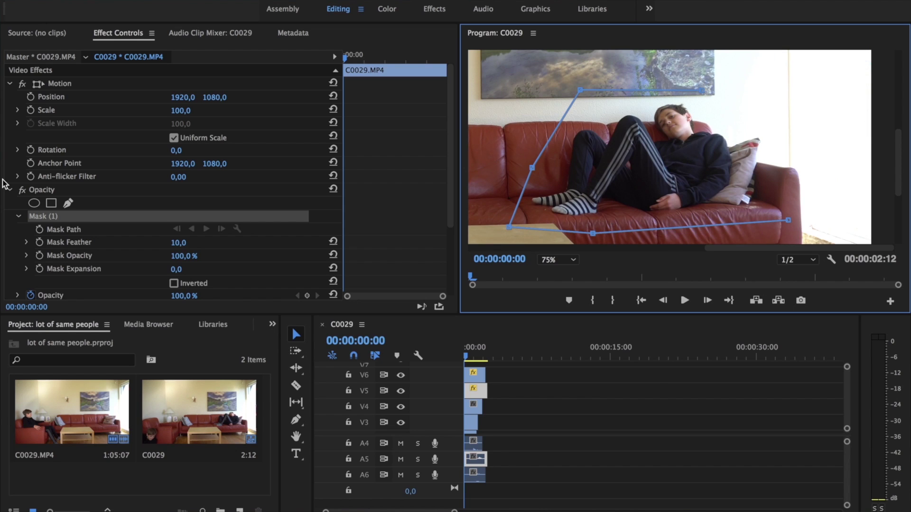
click(90, 215)
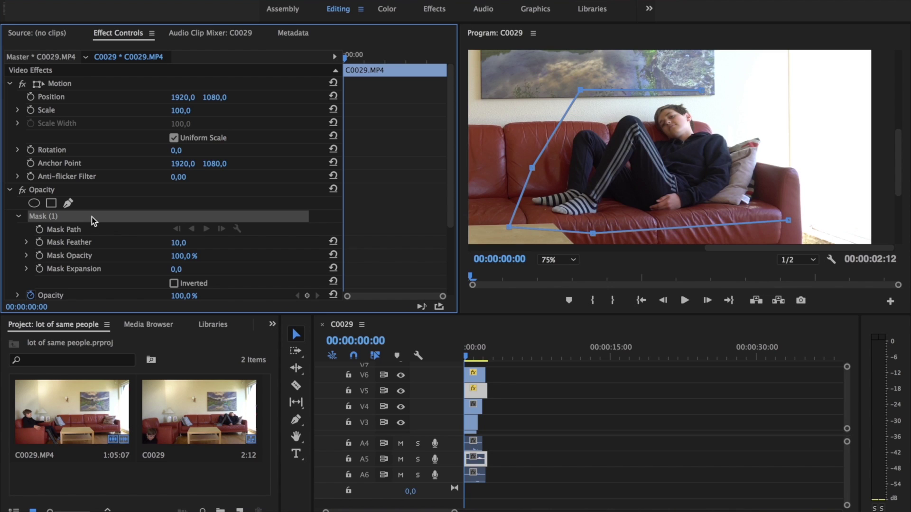
key(Delete)
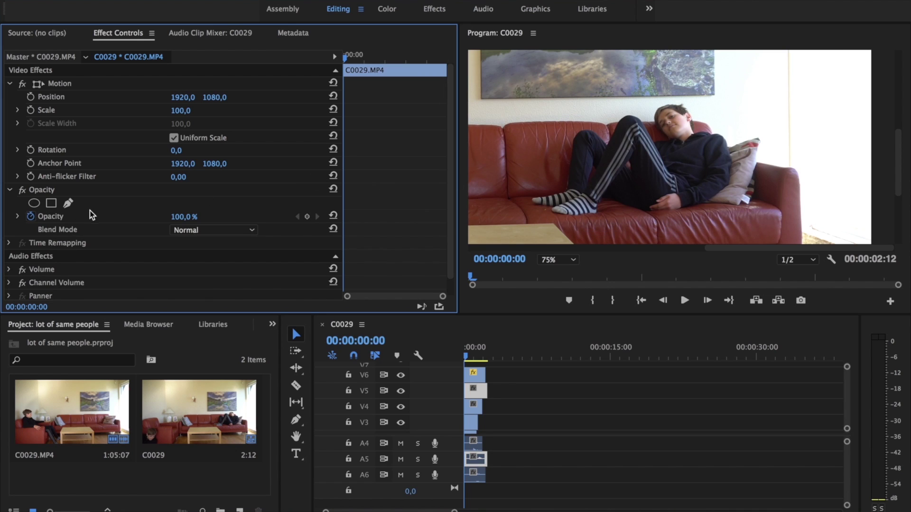
Step: Start a new free-draw mask on the V5 clip, curving its outline over the lying boy's head to his shoulder
click(68, 203)
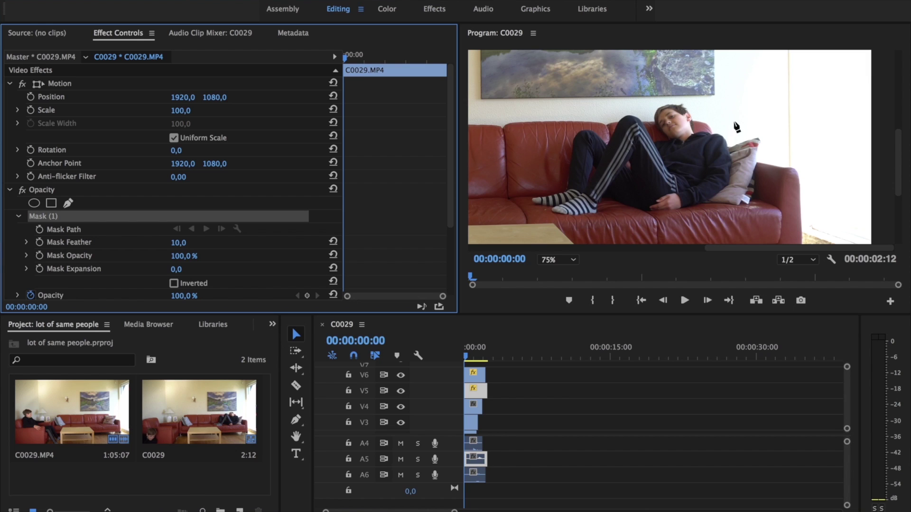
click(551, 259)
click(562, 337)
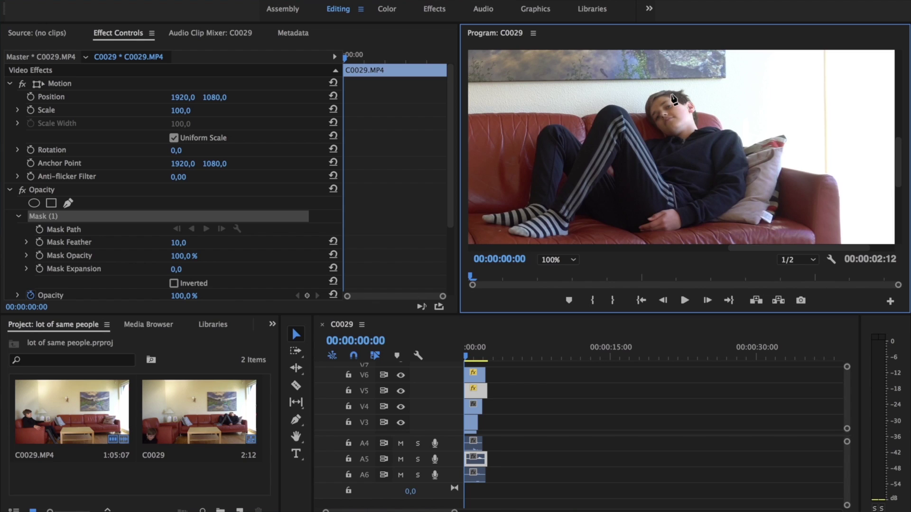
click(656, 91)
drag(698, 129, 702, 186)
drag(728, 134, 735, 141)
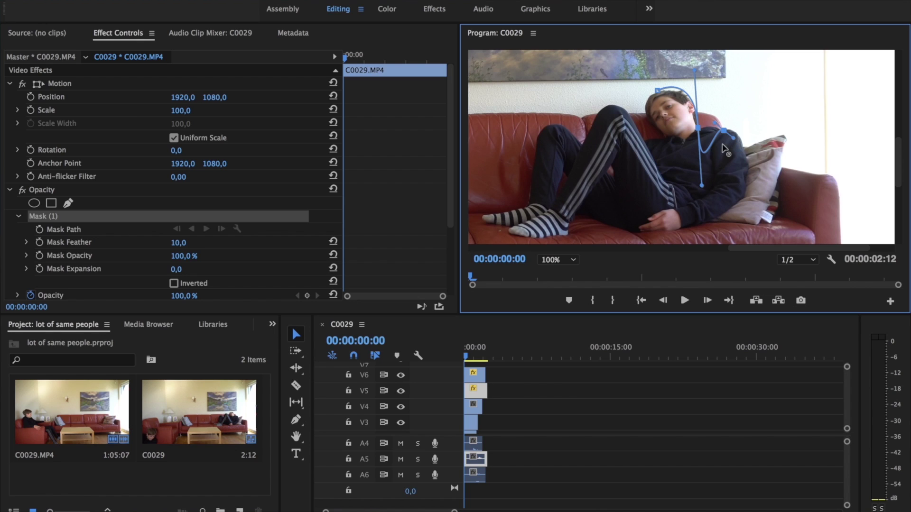
key(super+z)
click(721, 133)
click(702, 186)
drag(702, 186, 696, 137)
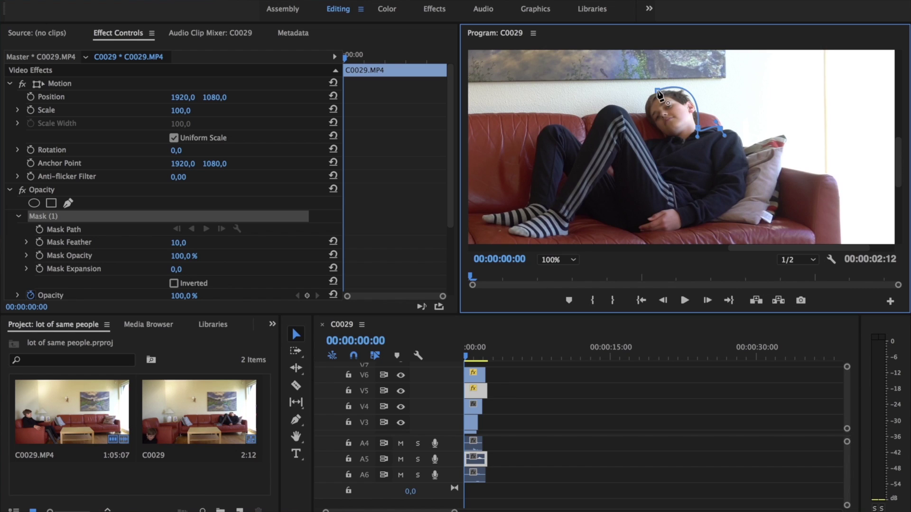
Step: Carry the mask outline down the boy's arm, along the sofa seat and around his feet, and close it above his knees
drag(748, 166, 754, 206)
drag(682, 230, 664, 221)
drag(898, 167, 897, 192)
click(617, 182)
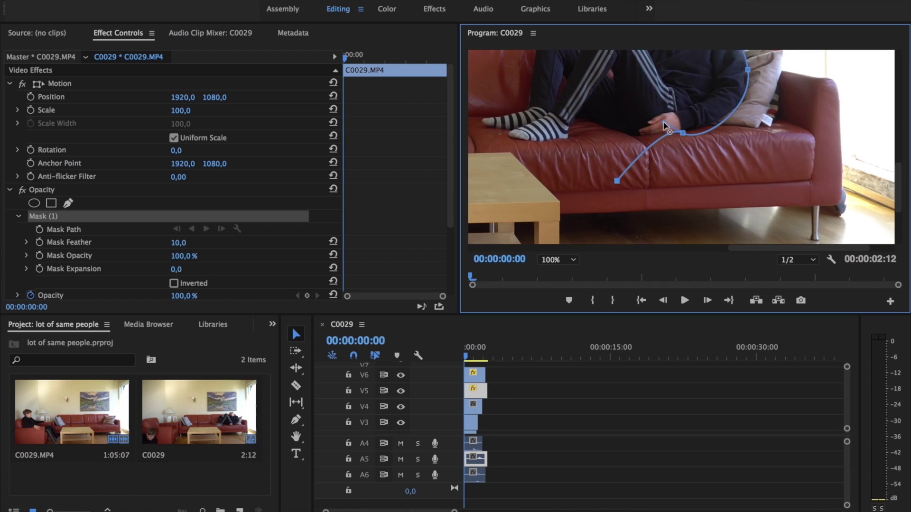
drag(663, 123, 723, 171)
click(484, 169)
scroll(484, 170, up, 2)
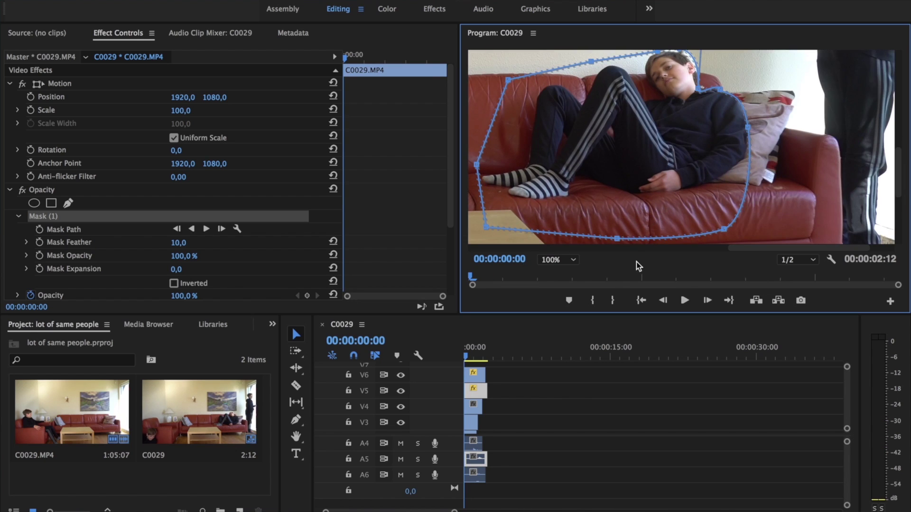
click(550, 260)
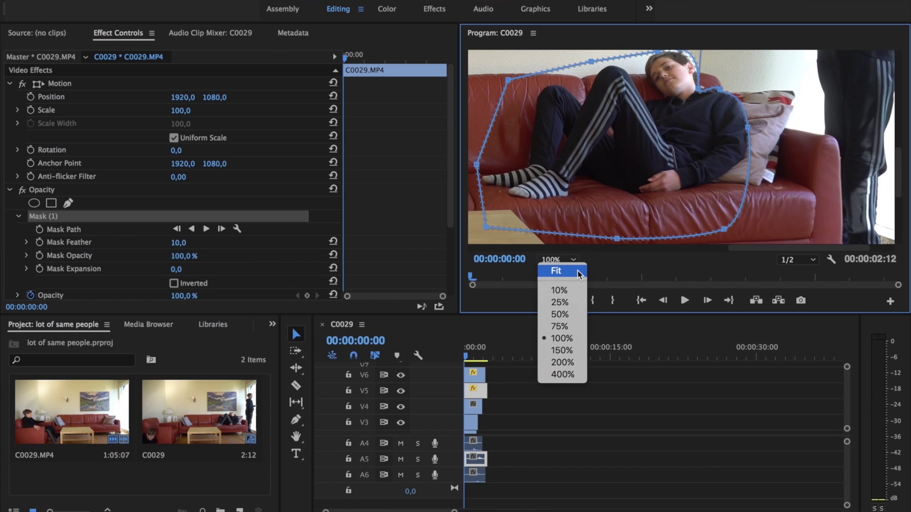
click(577, 269)
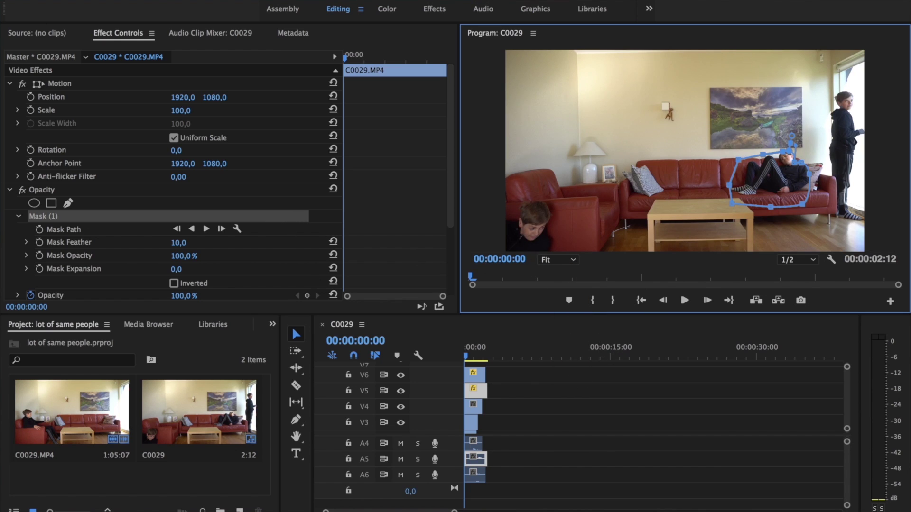
Step: Select the V4 clip and toggle its track output off and on to check which pose it contains
click(476, 402)
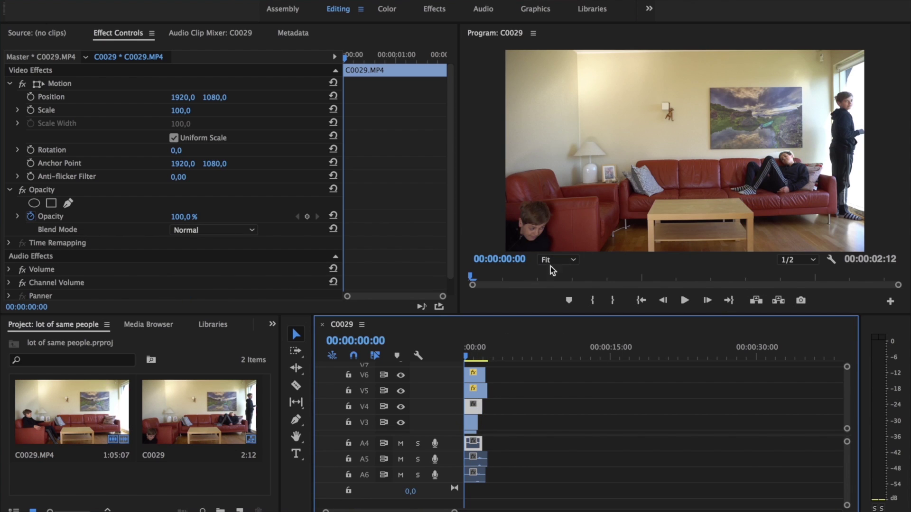
click(475, 391)
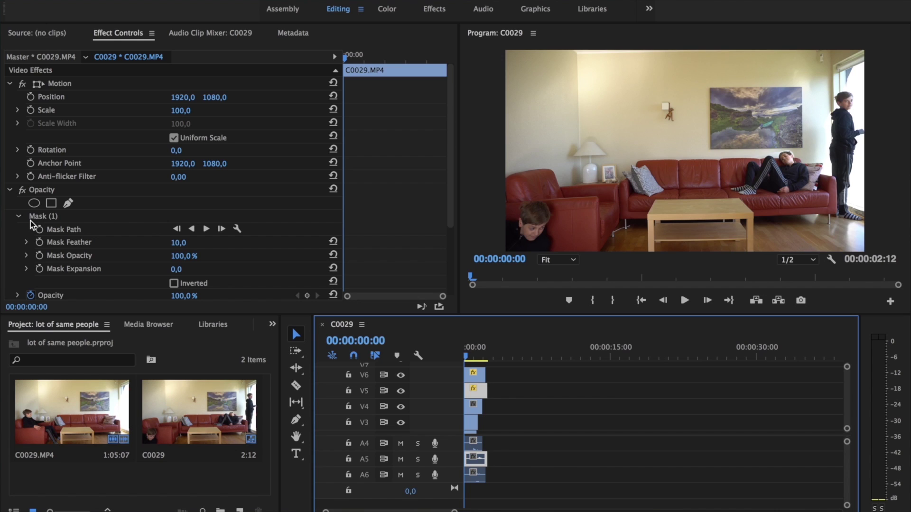
click(475, 408)
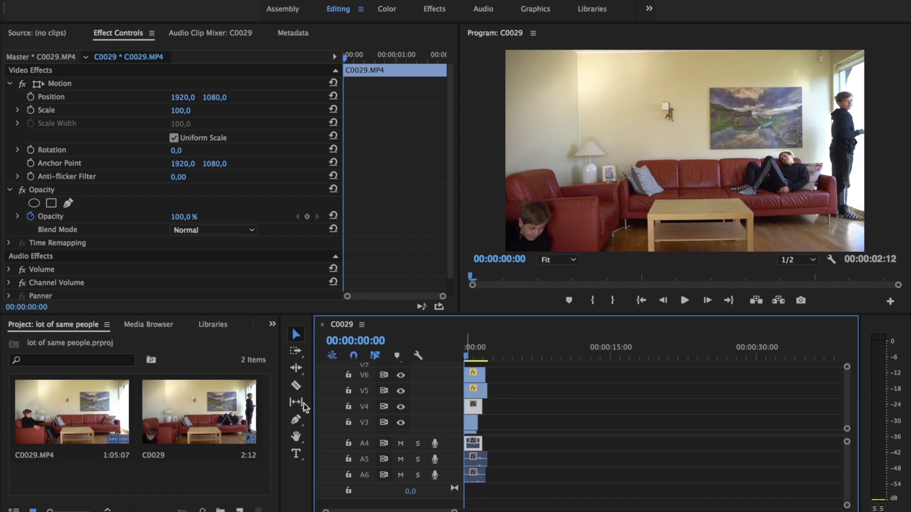
click(400, 407)
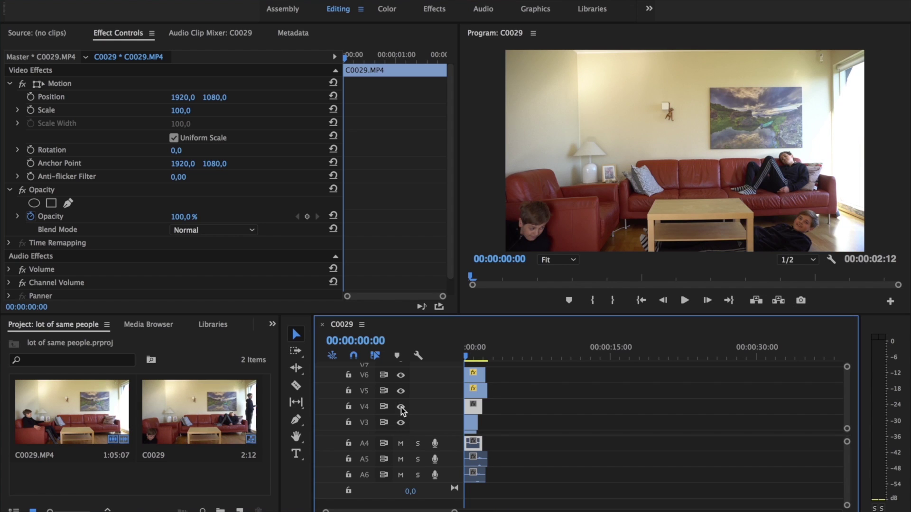
click(400, 407)
click(401, 408)
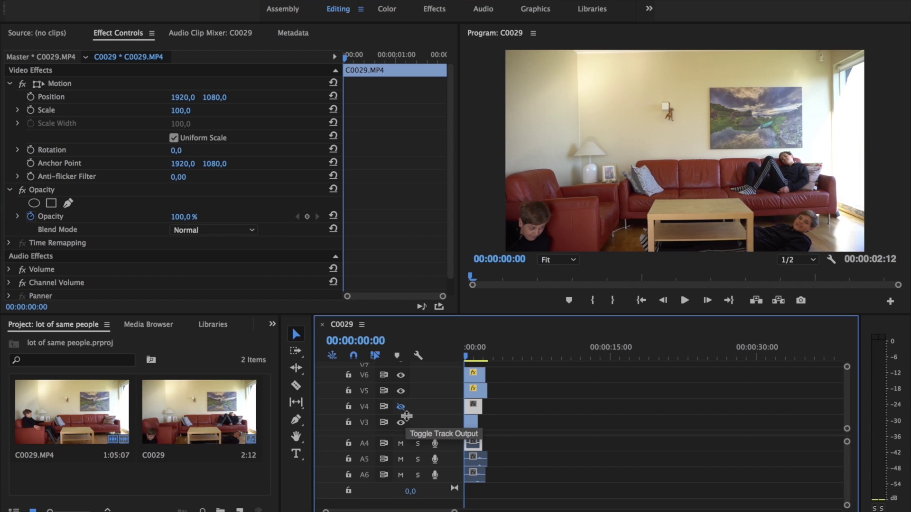
click(401, 407)
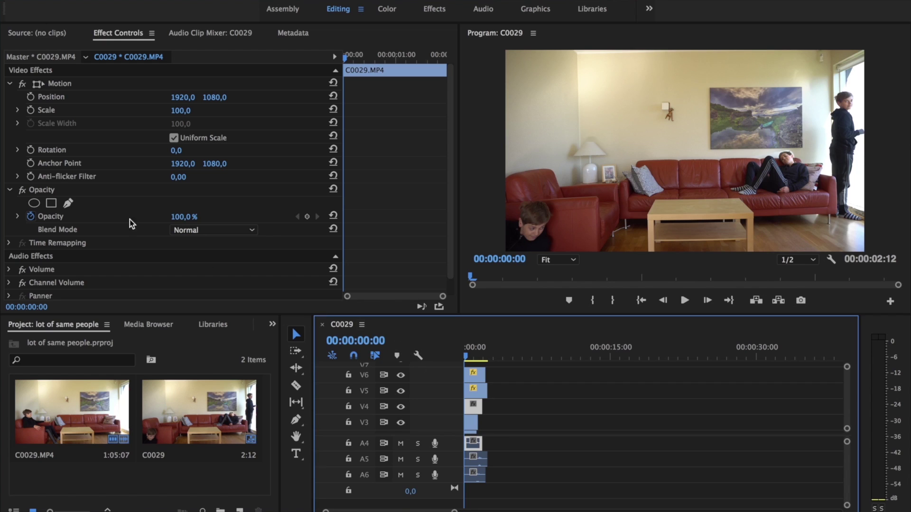
Step: Start a free-draw mask on the V4 clip with a top edge just above the standing boy's head
click(64, 201)
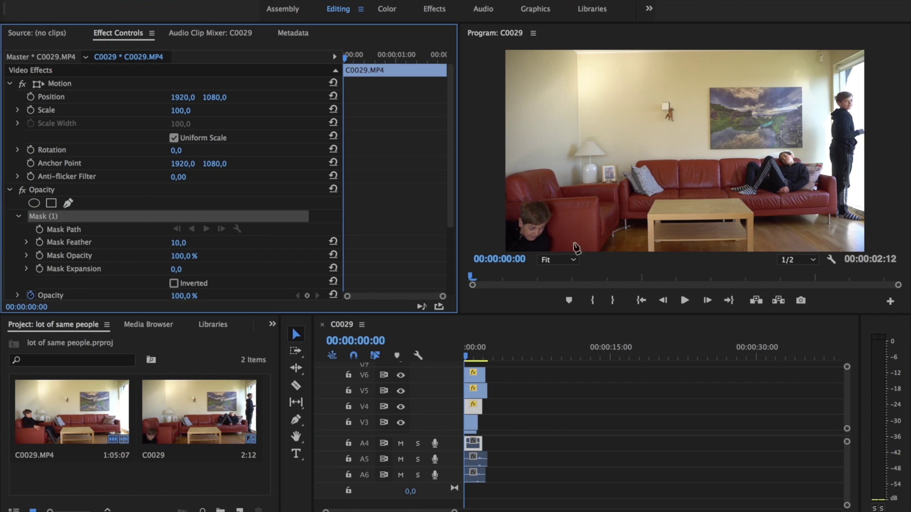
click(571, 260)
click(560, 325)
drag(712, 246, 834, 248)
drag(899, 160, 895, 180)
click(852, 135)
click(770, 116)
Step: Try to carry the mask outline down the wall side of the standing boy
click(763, 221)
drag(764, 90, 784, 87)
scroll(779, 85, up, 3)
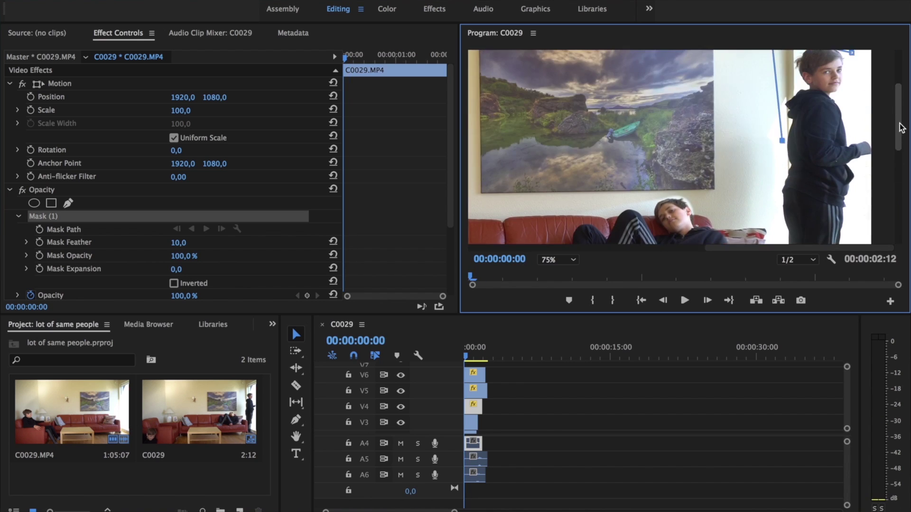
key(super+z)
key(super+z)
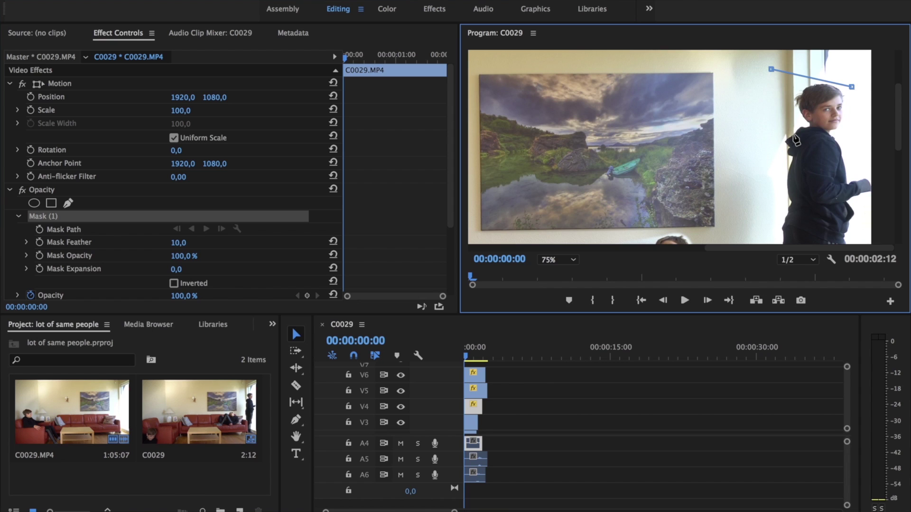
Step: Shift the mask's starting point closer to the standing boy's head and extend the outline down the wall side of his upper body
drag(772, 69, 792, 70)
click(559, 259)
click(558, 328)
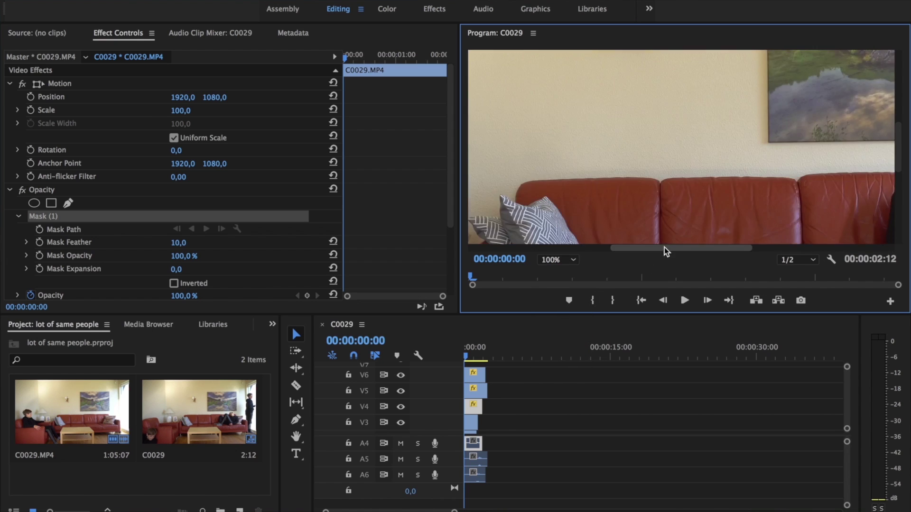
scroll(899, 95, up, 5)
drag(896, 121, 896, 143)
drag(743, 149, 749, 163)
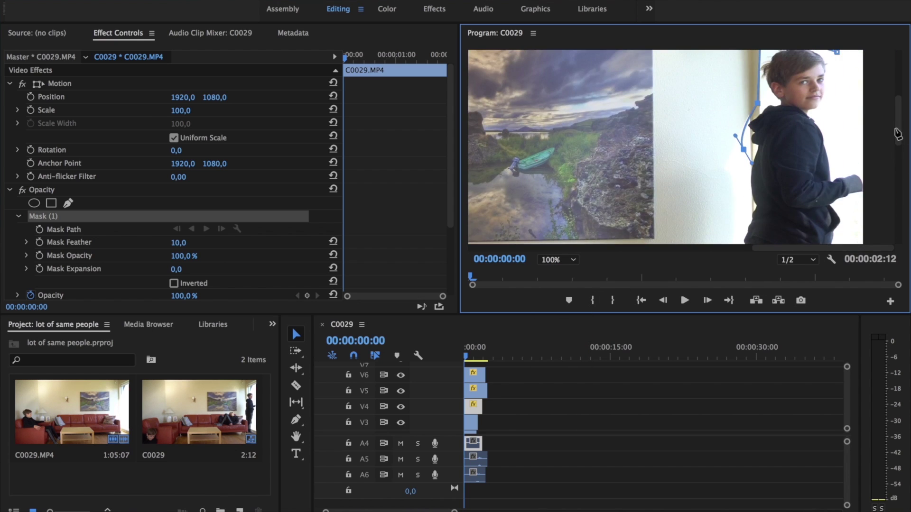
Step: Carry the mask outline down past the standing boy's legs and feet and close it beyond the window-side edge of the frame
drag(896, 129, 896, 152)
click(746, 124)
click(738, 142)
click(737, 194)
scroll(896, 197, down, 4)
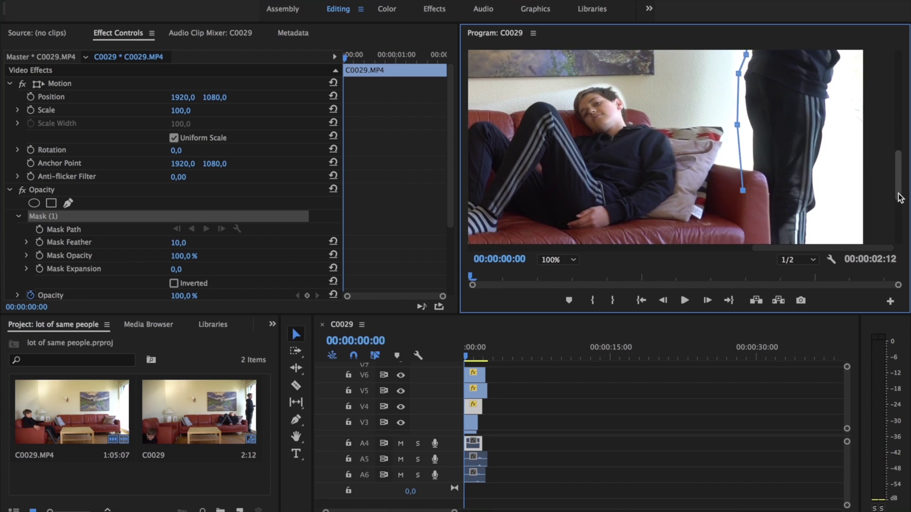
scroll(901, 212, down, 1)
scroll(876, 152, up, 6)
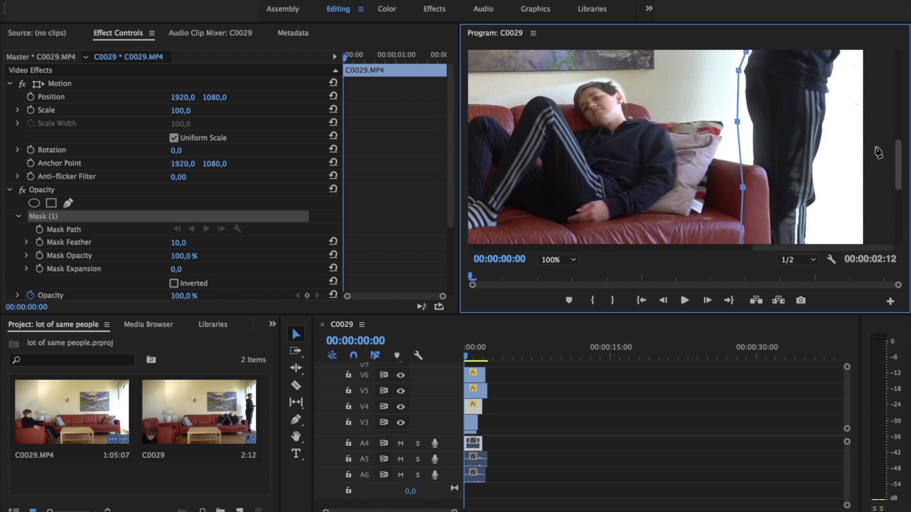
scroll(895, 166, down, 4)
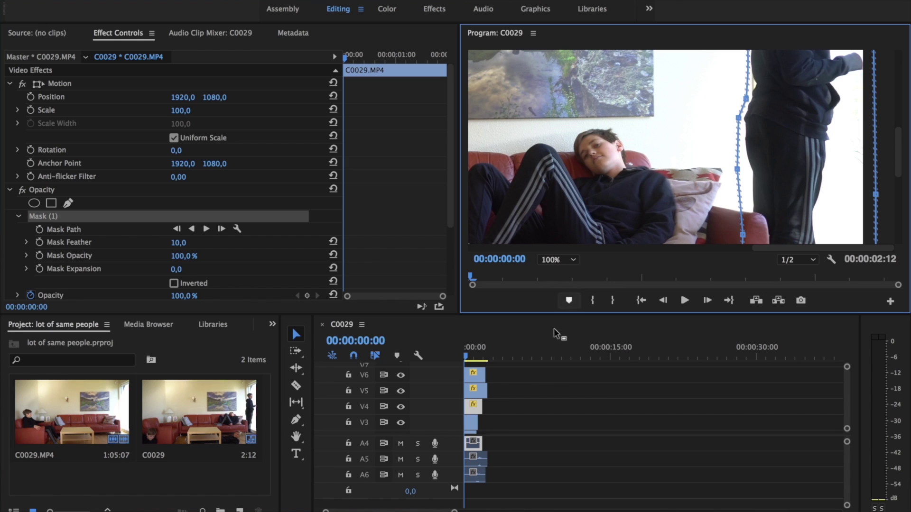
Step: Select the V3 clip and examine the boy lying on the floor beside the coffee table at 100% zoom
click(471, 423)
click(557, 260)
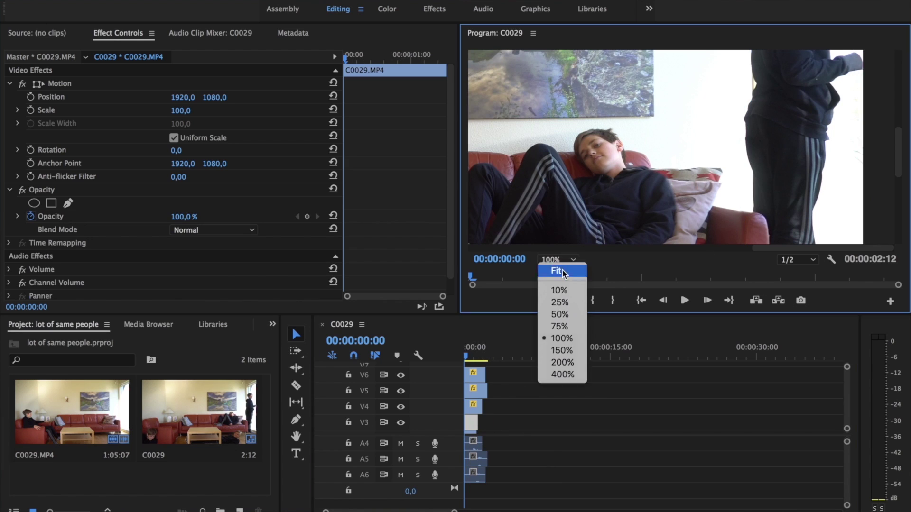
click(560, 271)
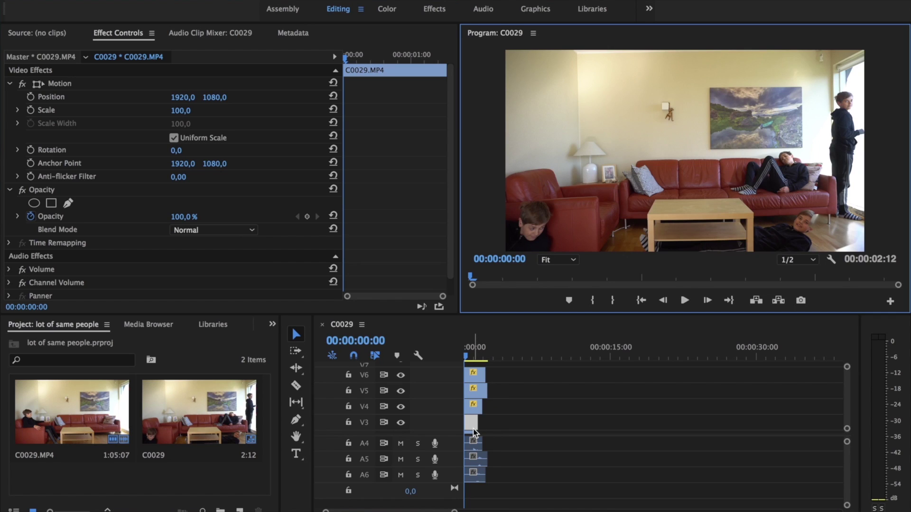
click(554, 261)
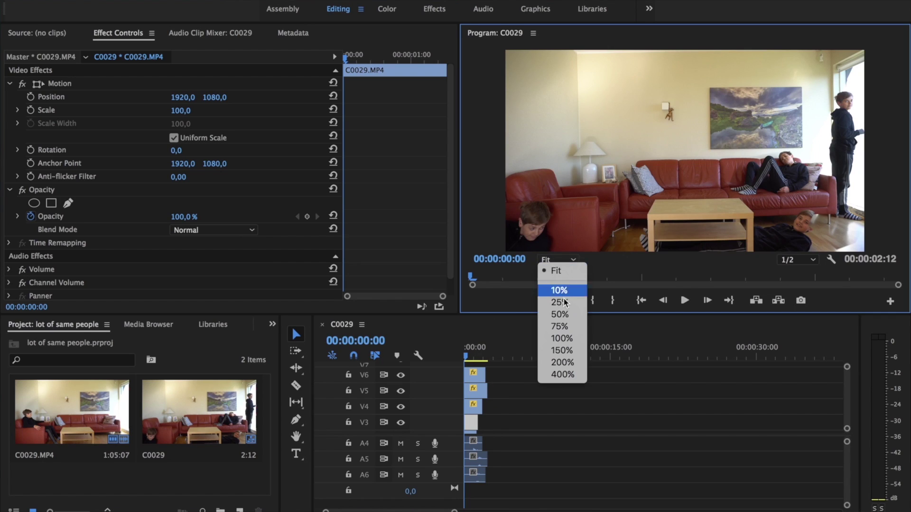
click(559, 339)
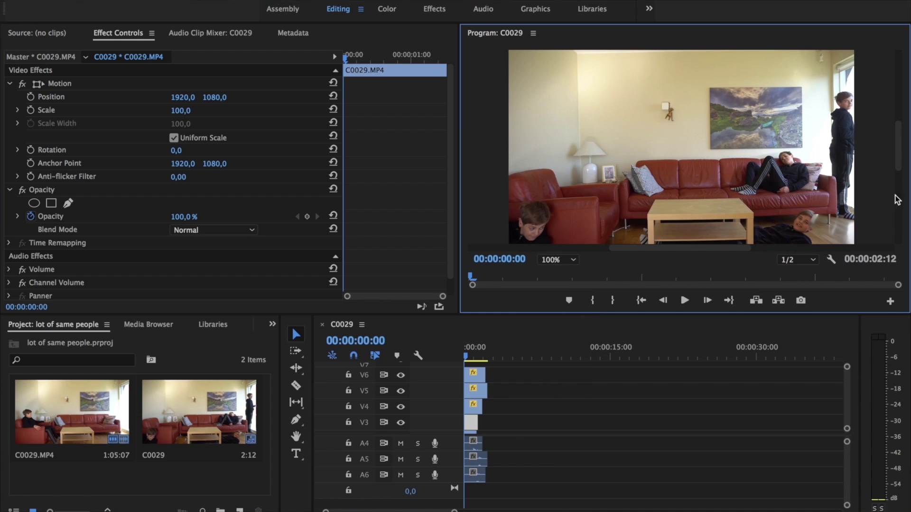
scroll(886, 252, down, 5)
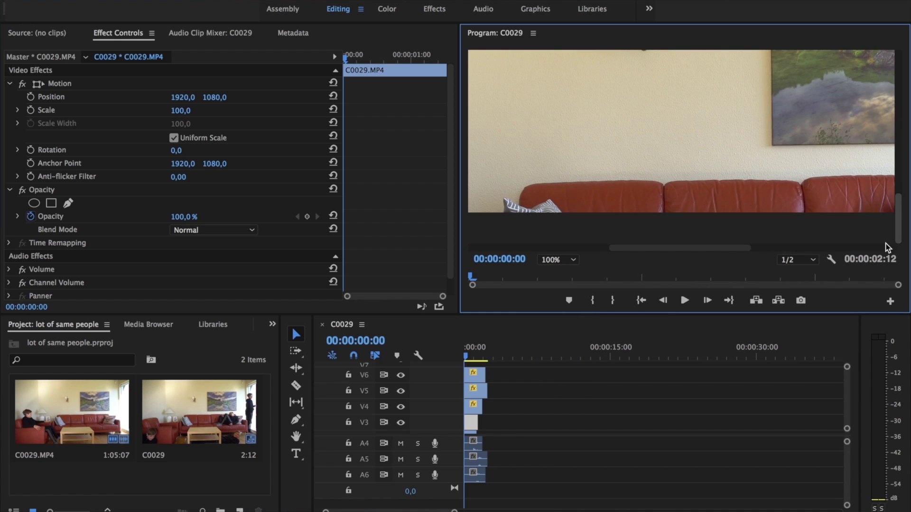
drag(732, 248, 833, 228)
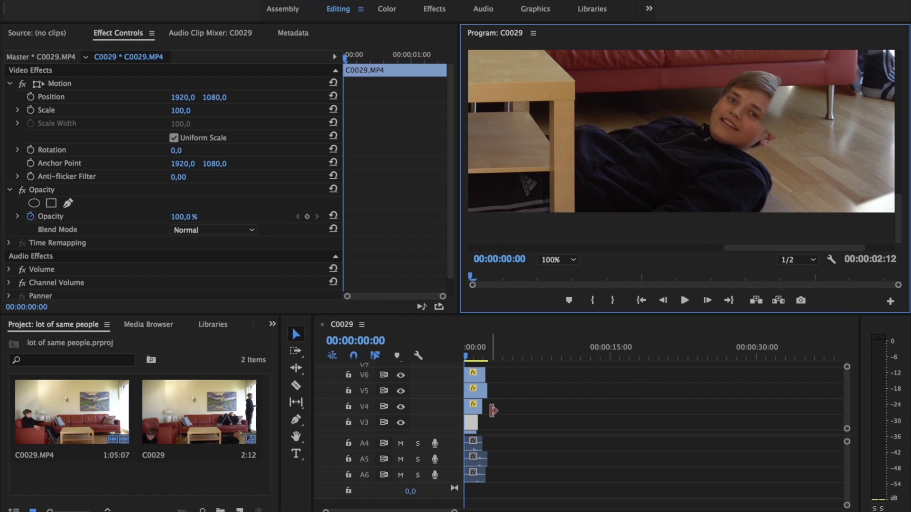
Step: Reshape the lower part of the V4 clip's mask so its edge clears the floor boy's head
click(474, 407)
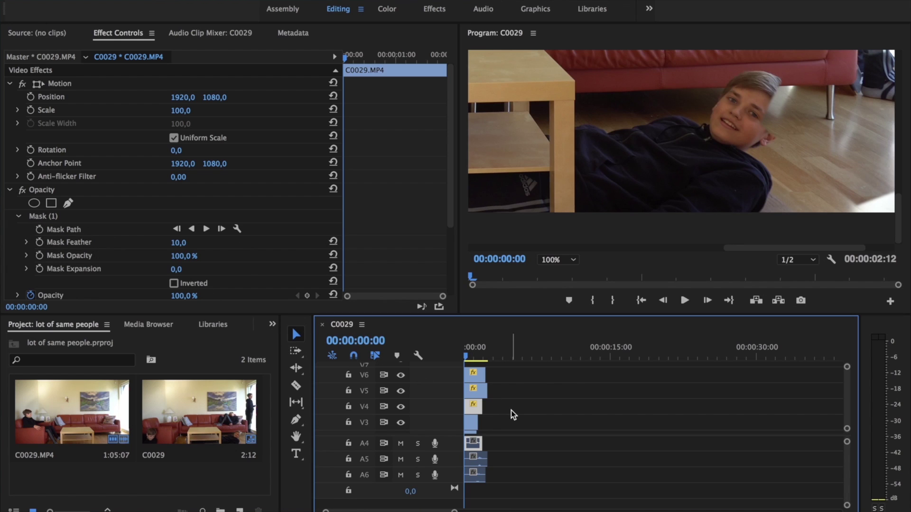
click(61, 218)
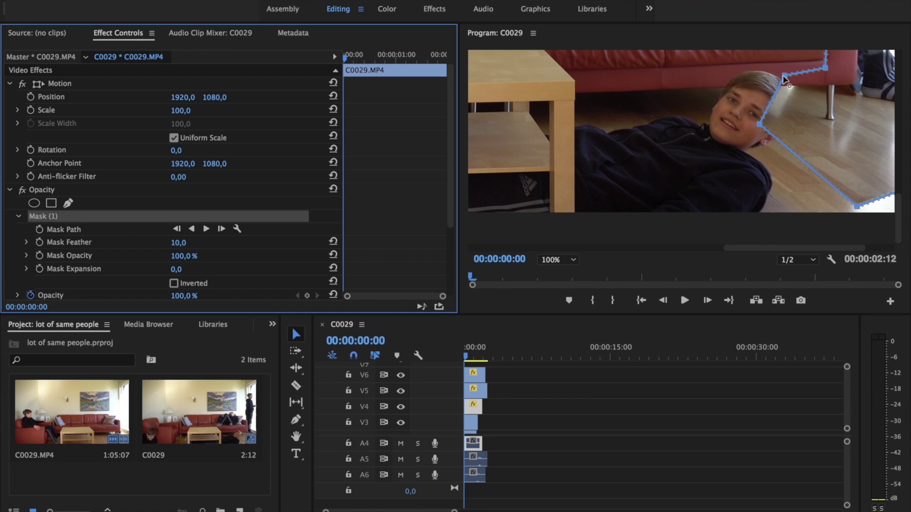
click(784, 80)
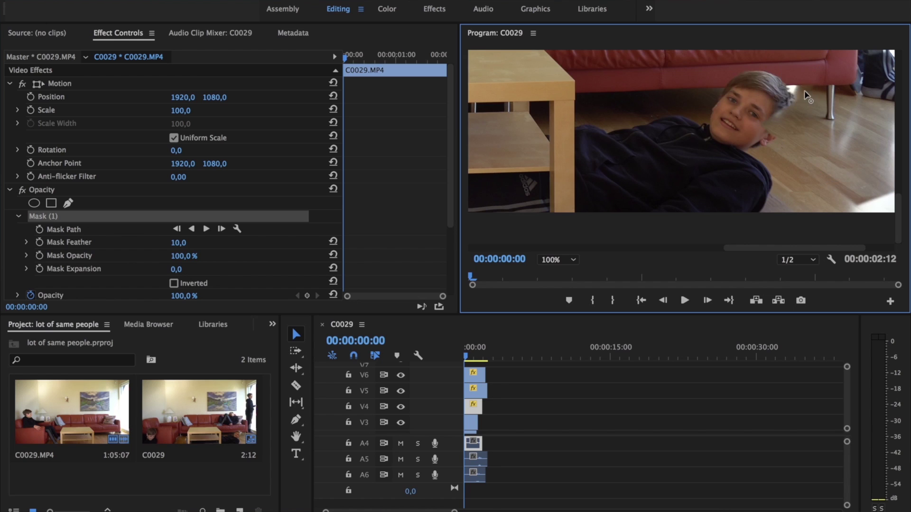
mouse_move(786, 129)
mouse_down()
mouse_move(760, 125)
mouse_move(800, 131)
mouse_up()
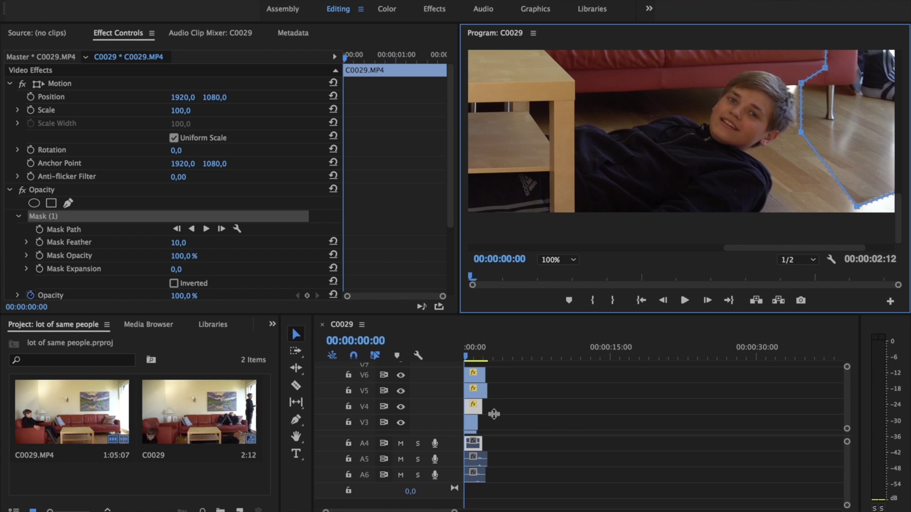
click(469, 421)
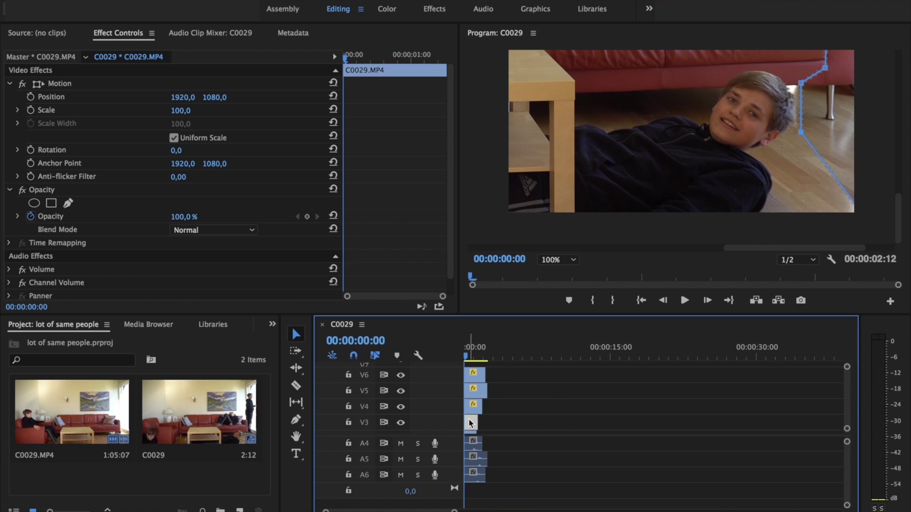
click(472, 406)
click(43, 217)
drag(858, 205, 824, 208)
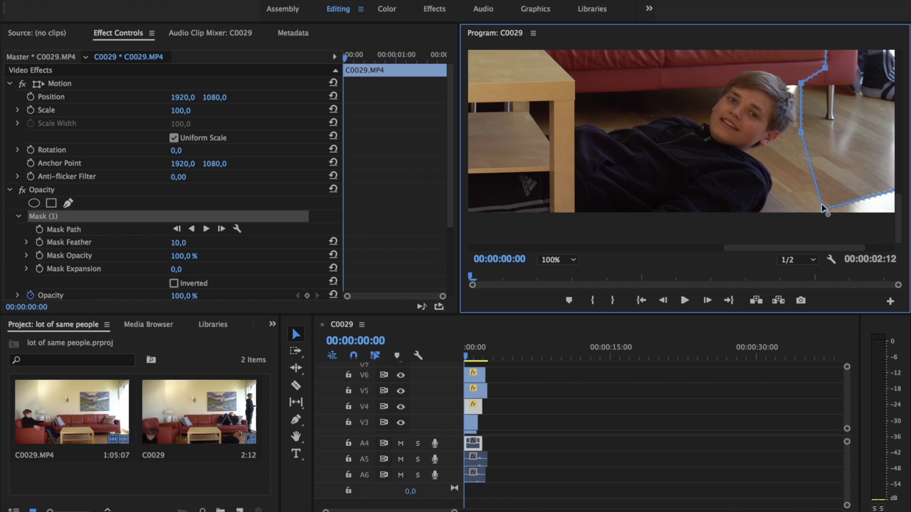
Step: Start a free-draw mask on the V3 clip, running over the floor boy's body, around his head and below the frame
click(470, 422)
click(68, 203)
click(530, 125)
click(665, 109)
click(718, 62)
click(780, 61)
click(820, 80)
click(813, 225)
click(518, 235)
Step: Carry the V3 mask outline around the floor boy's legs behind the coffee table and close it above his body
drag(802, 249, 761, 251)
click(626, 219)
click(632, 144)
click(652, 116)
click(744, 130)
click(679, 126)
Step: Fit the whole frame in the preview, play the composite and return the playhead to the start
click(558, 260)
key(space)
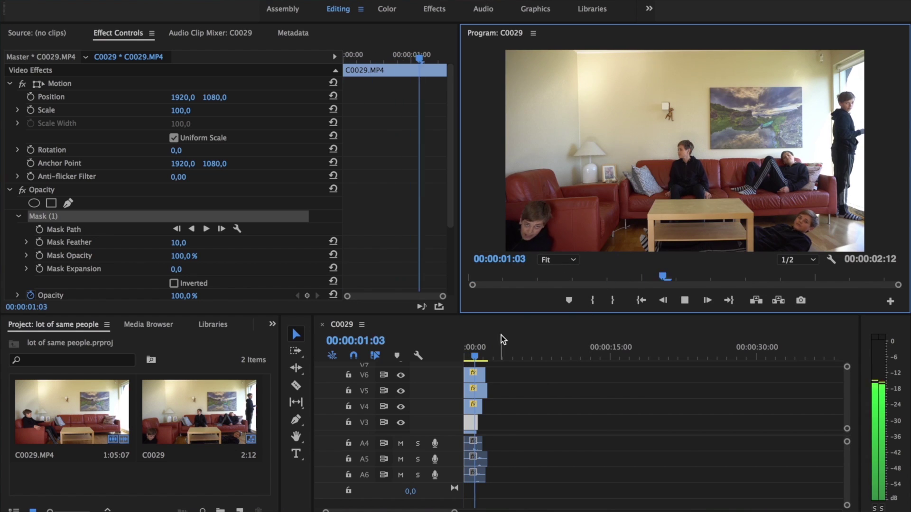
click(466, 355)
Step: Select the V2 clip and hide its track to check which pose it contains
scroll(476, 391, down, 2)
click(471, 406)
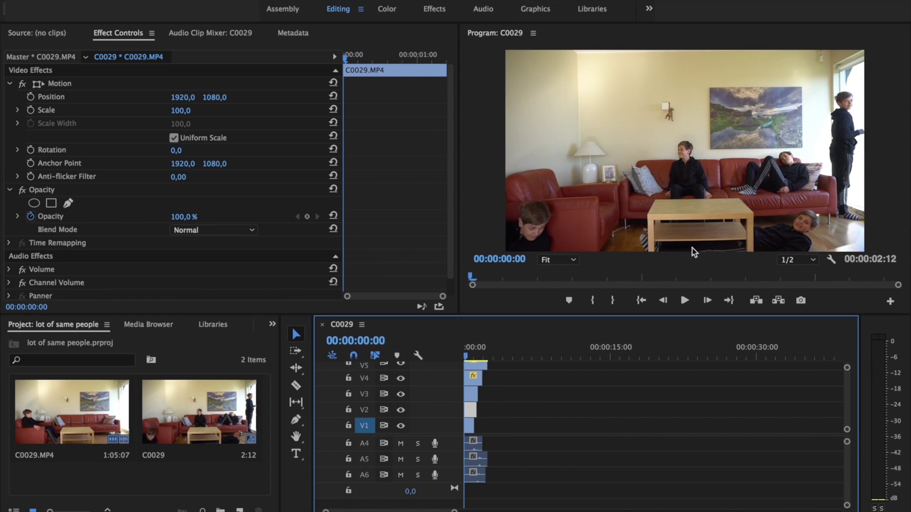
click(489, 380)
click(401, 410)
Step: Widen the V3 clip's mask across the floor beyond the lying boy's head by moving its outer vertices outward
click(472, 379)
click(471, 394)
click(44, 216)
click(840, 250)
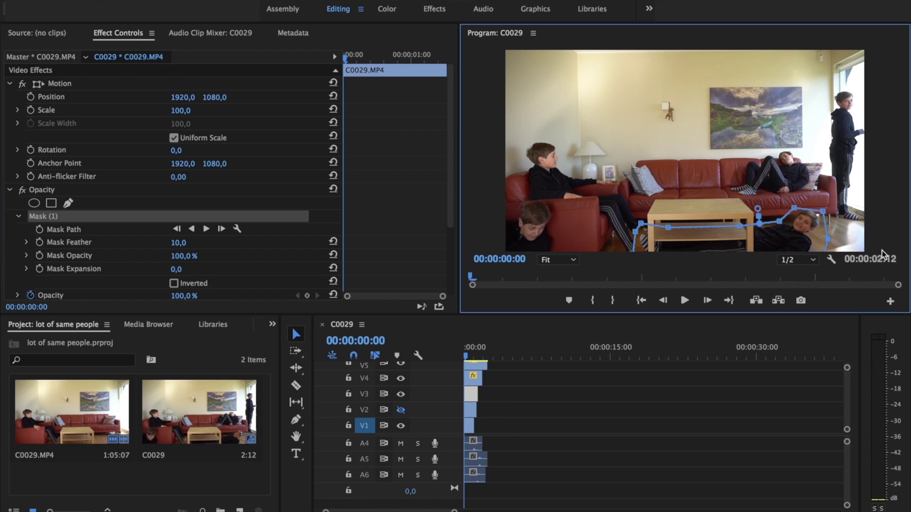
click(558, 260)
click(553, 336)
drag(702, 247, 853, 247)
drag(898, 148, 890, 245)
drag(722, 76, 753, 75)
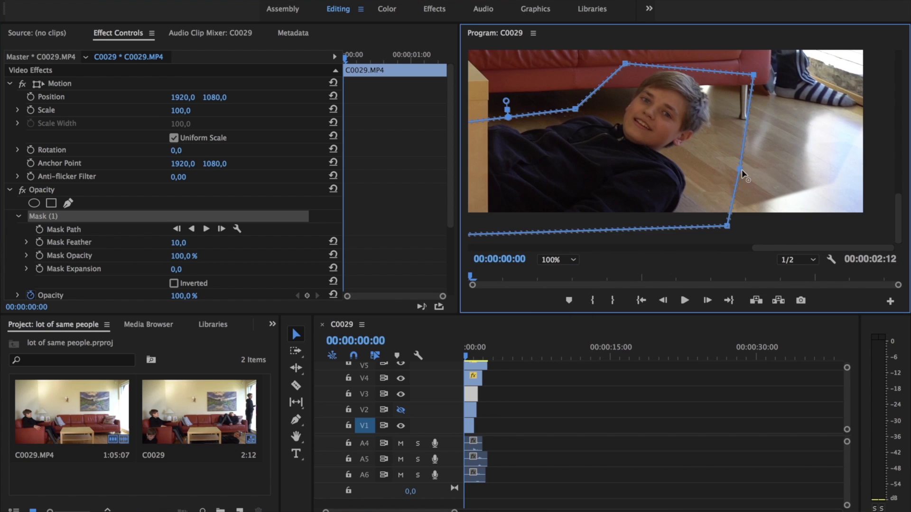
drag(741, 169, 790, 163)
drag(727, 227, 795, 230)
Step: Move the V4 mask's inner edge farther from the floor boy's head and extend its lower corner past the frame
click(471, 376)
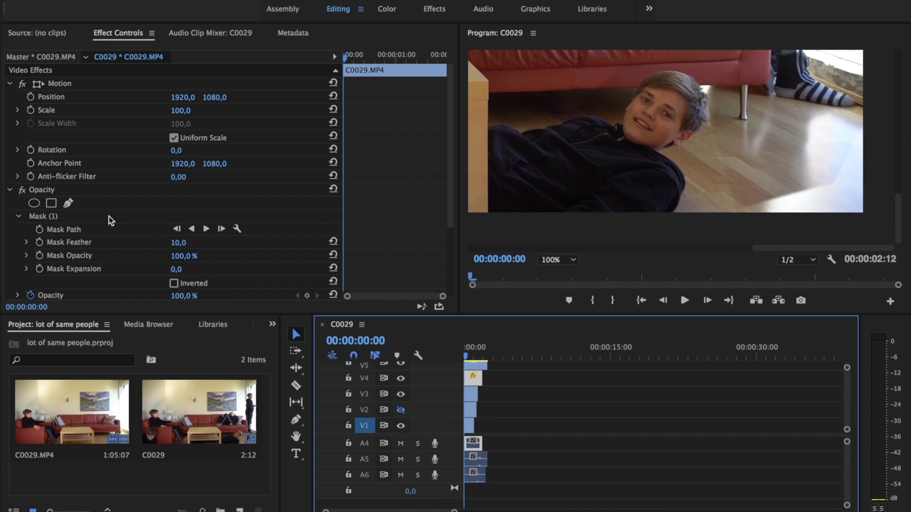
click(109, 216)
click(807, 238)
drag(729, 91, 740, 89)
drag(749, 139, 758, 138)
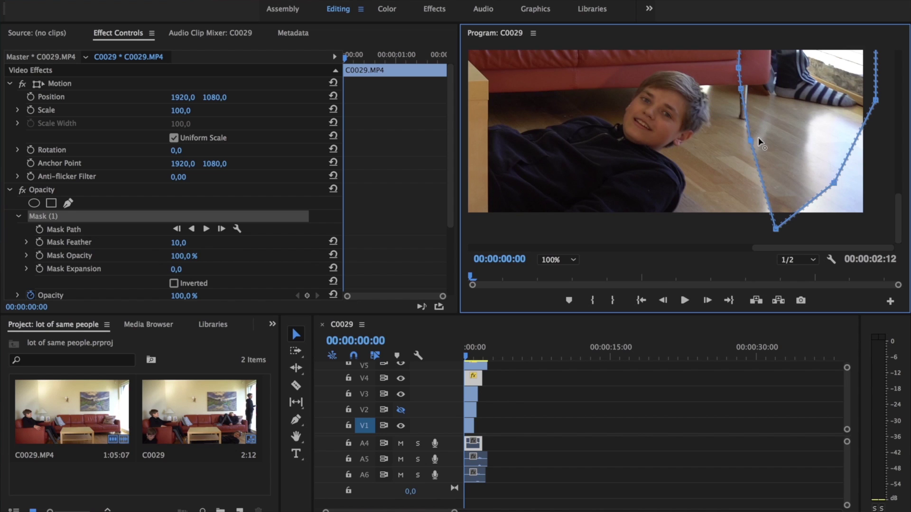
drag(834, 183, 873, 226)
Step: Show the V2 track again and draw a closed free-draw mask around the boy sitting in the middle of the sofa
click(471, 394)
click(470, 409)
click(401, 409)
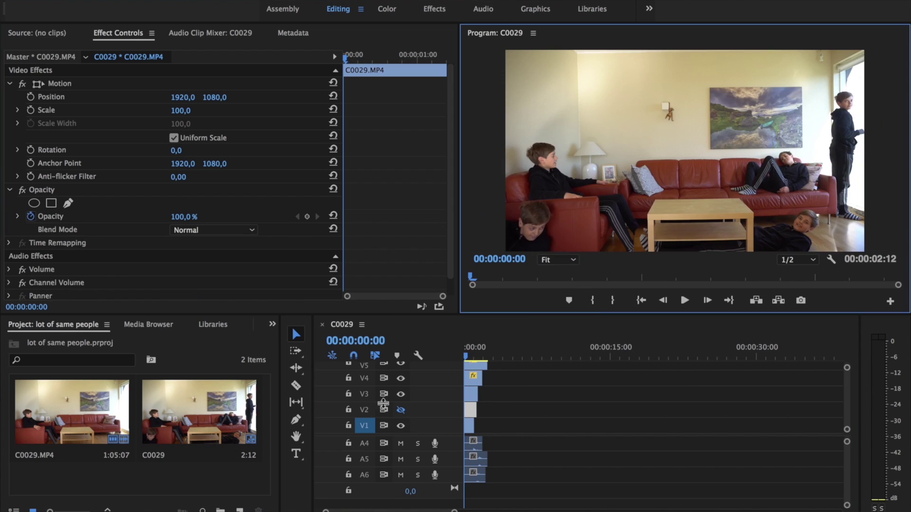
click(68, 203)
click(692, 134)
click(666, 138)
click(661, 209)
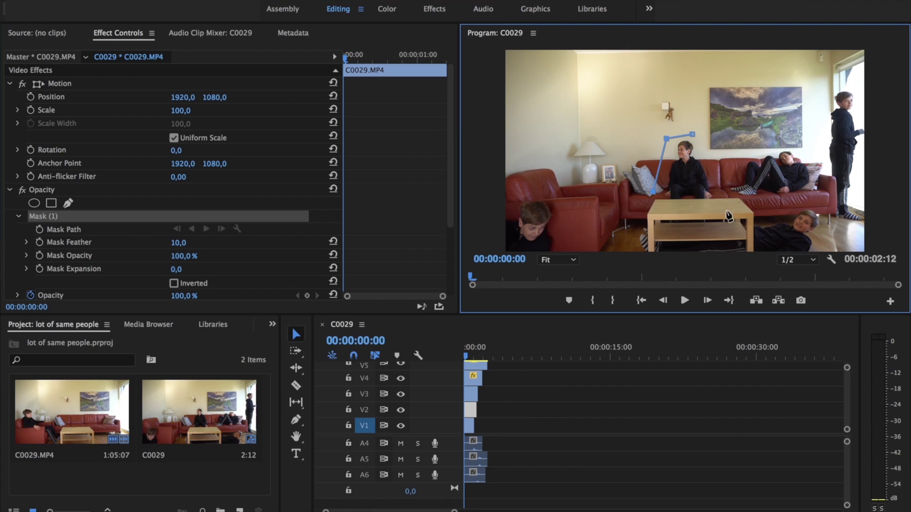
click(726, 210)
click(713, 137)
click(692, 134)
click(518, 420)
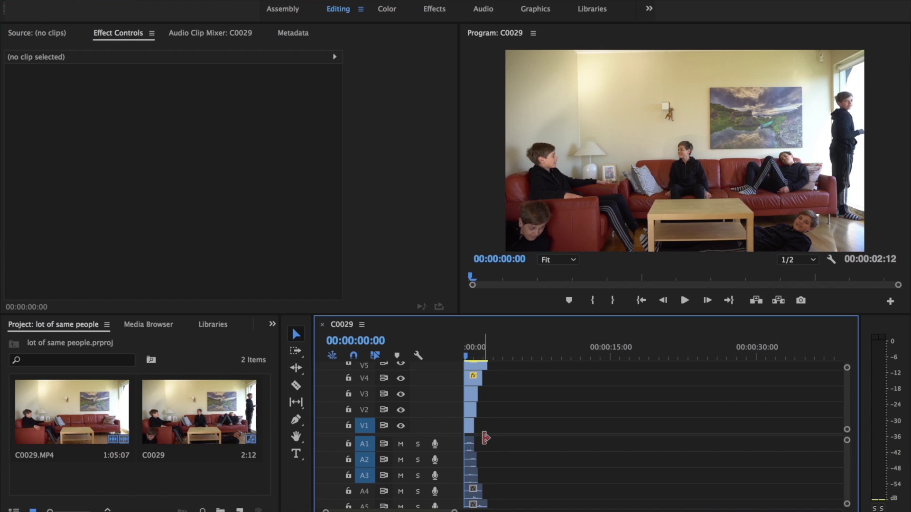
Step: Move the whole stack of clips about four seconds later in the timeline and play it back
drag(424, 434, 416, 385)
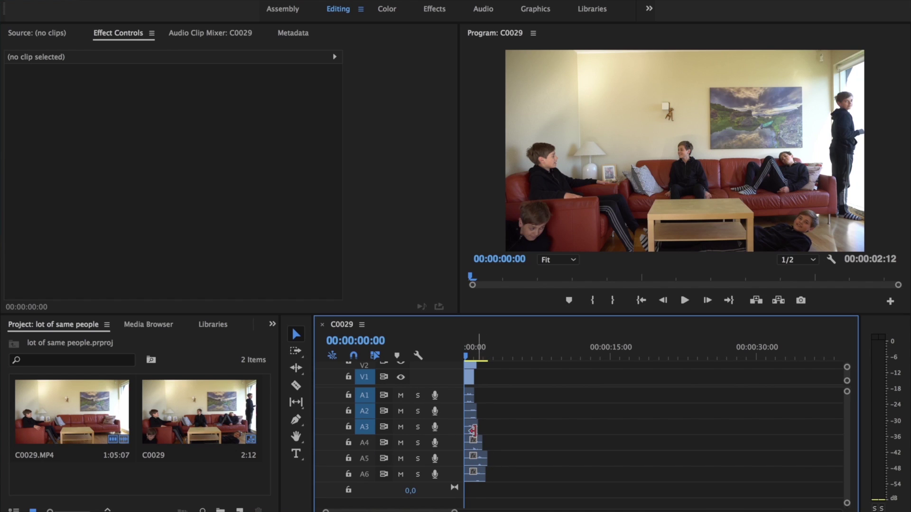
drag(525, 485, 510, 399)
click(555, 432)
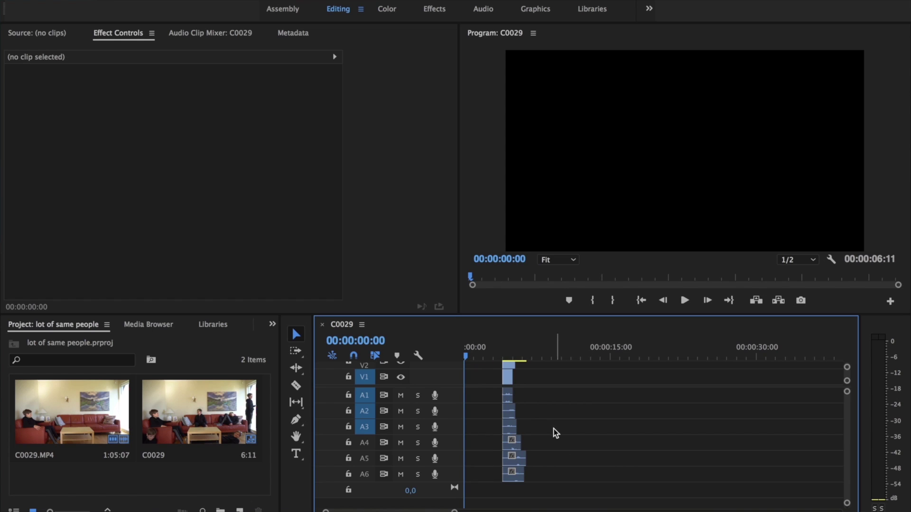
drag(465, 353, 507, 359)
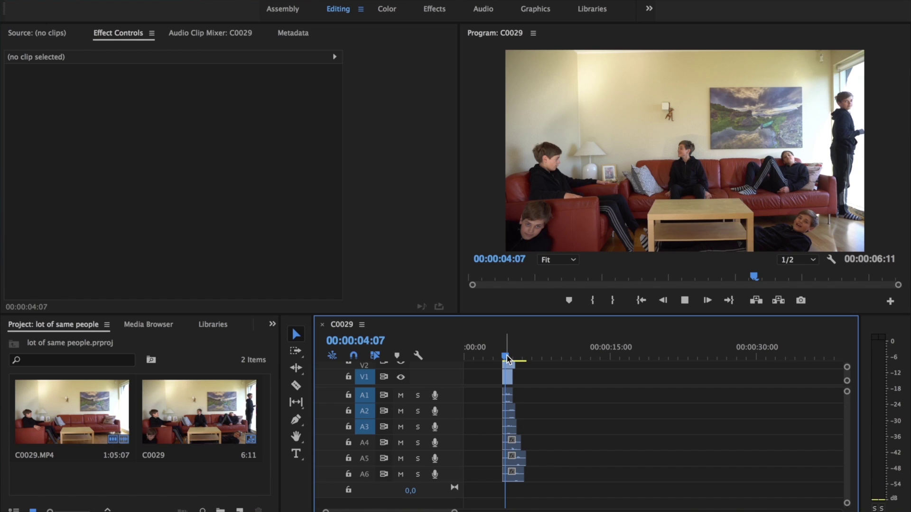
key(space)
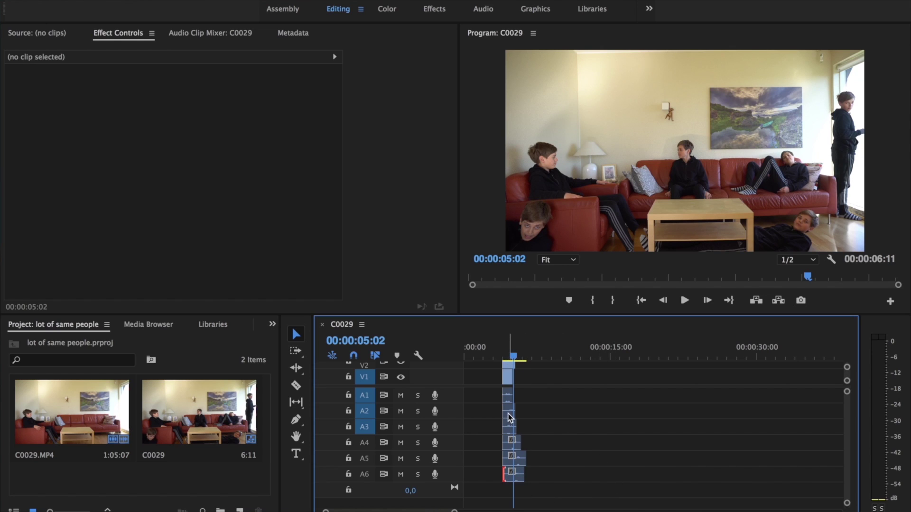
Step: Slide the V2 clip and its audio earlier so they start ahead of the other stacked clips
drag(508, 415, 505, 414)
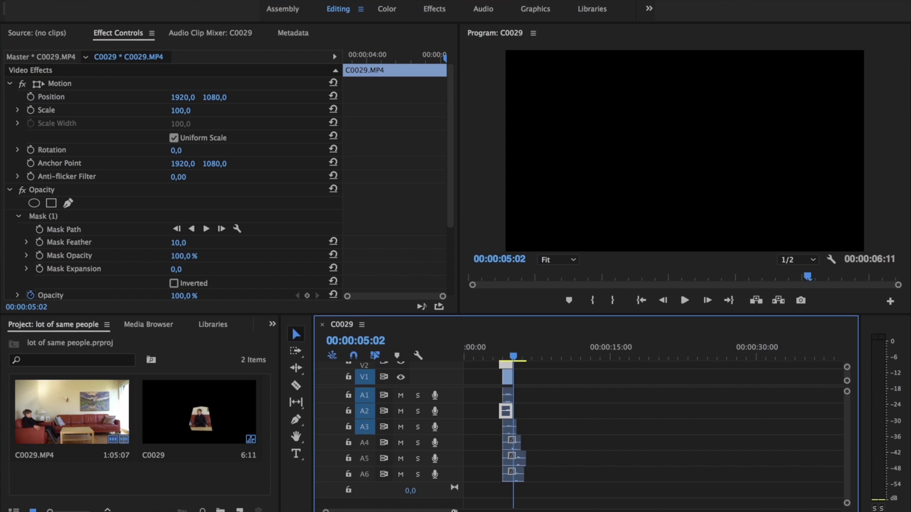
key(=)
key(=)
key(=)
key(=)
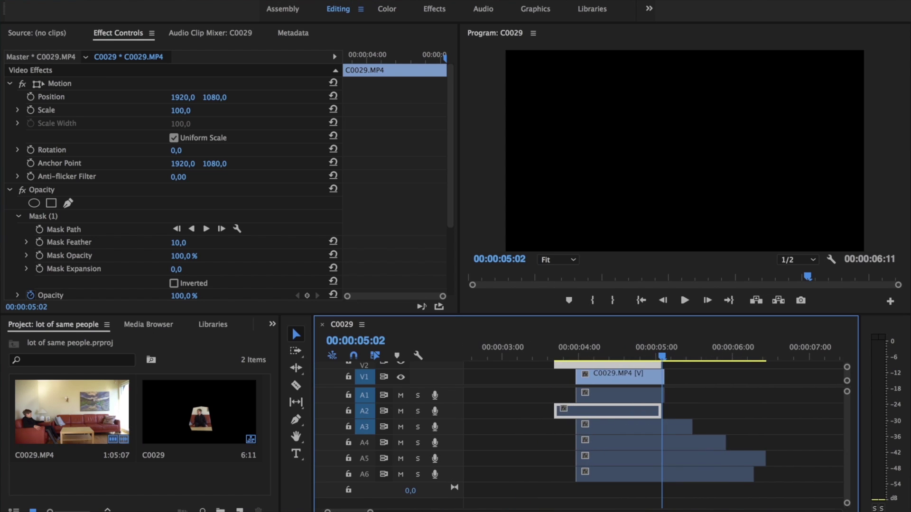
key(=)
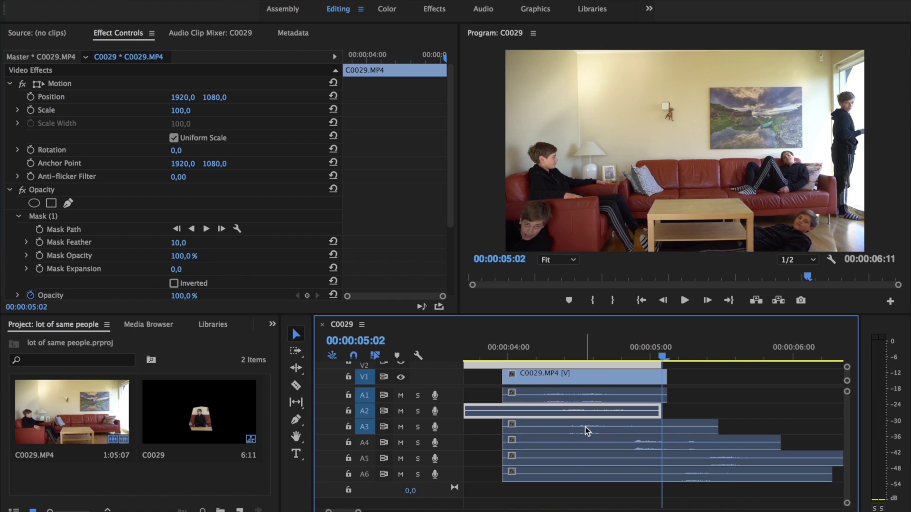
mouse_move(589, 418)
mouse_down()
mouse_move(579, 413)
mouse_move(619, 411)
mouse_move(606, 414)
mouse_up()
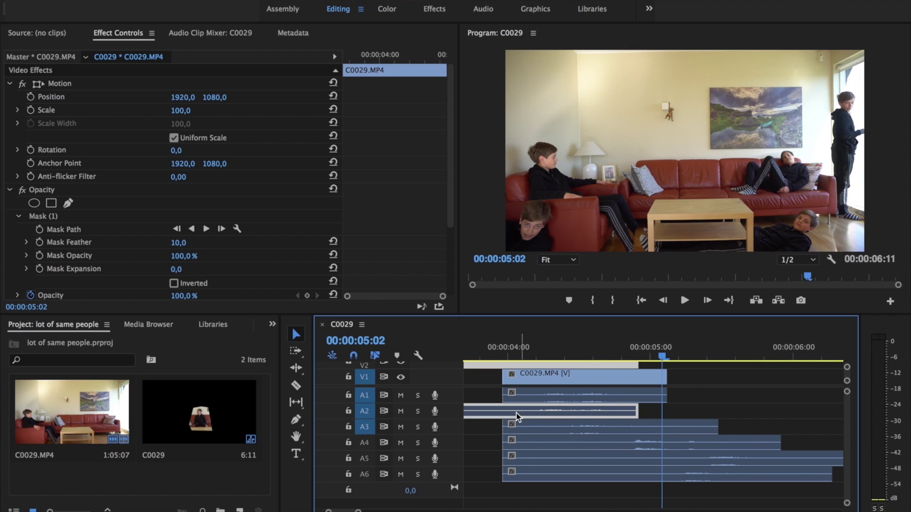
Step: Split the V2 clip and its linked audio shortly after the point where the other clips start
key(c)
click(536, 413)
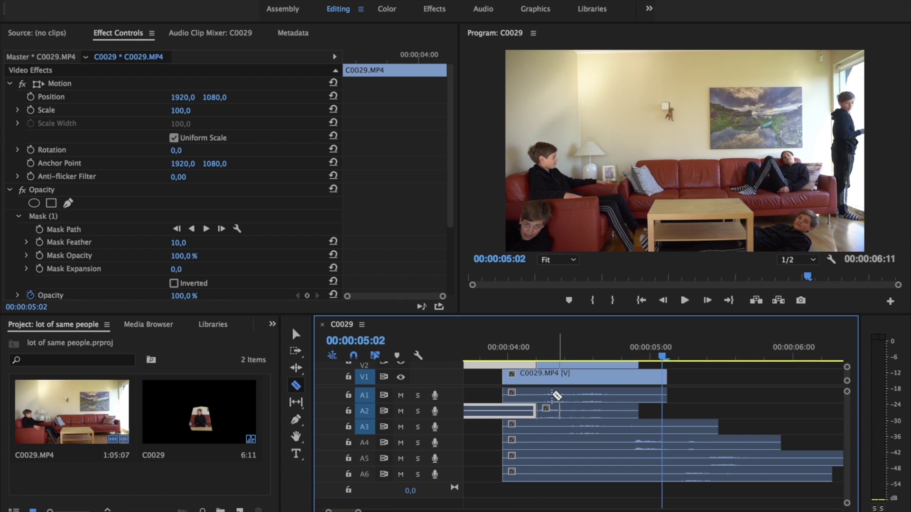
Step: Split the V1 clip and its audio shortly after its start and shift the V2 pieces so their cut matches the V1 cut
click(543, 395)
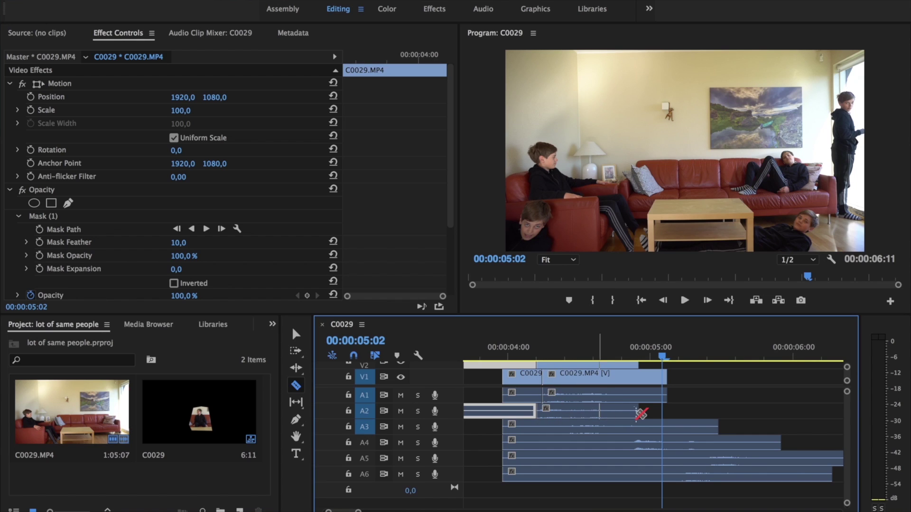
click(610, 412)
key(v)
drag(655, 414, 508, 413)
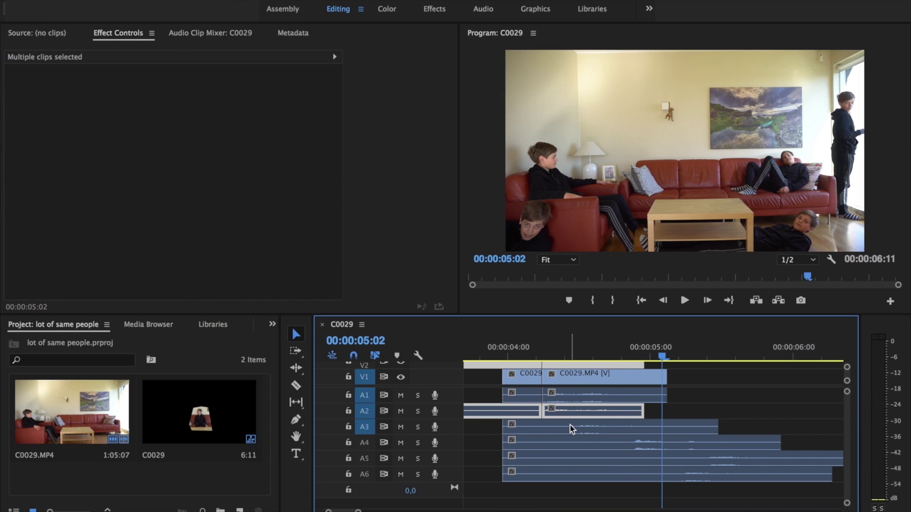
Step: Split the clips on tracks 3 to 6 at their audio peaks, slide them so all cuts line up with V1's, and play the result
key(c)
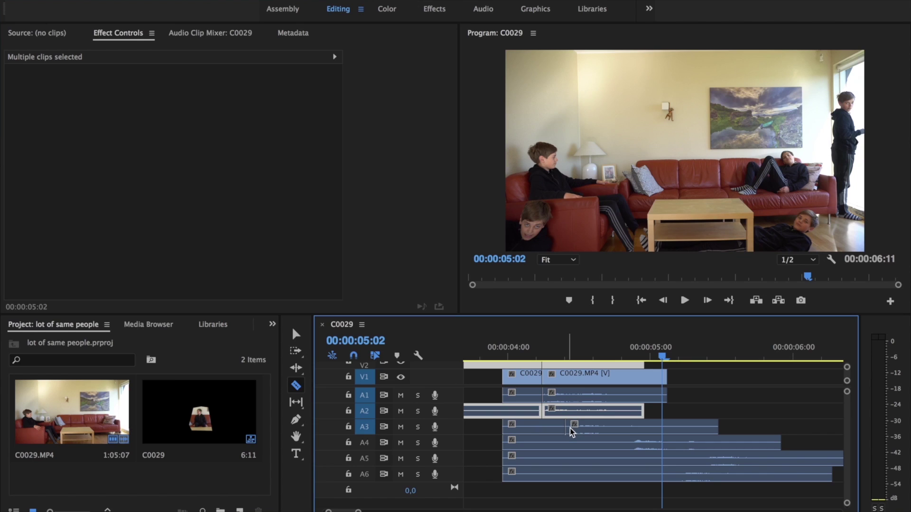
click(627, 442)
click(680, 476)
key(v)
drag(763, 492, 535, 428)
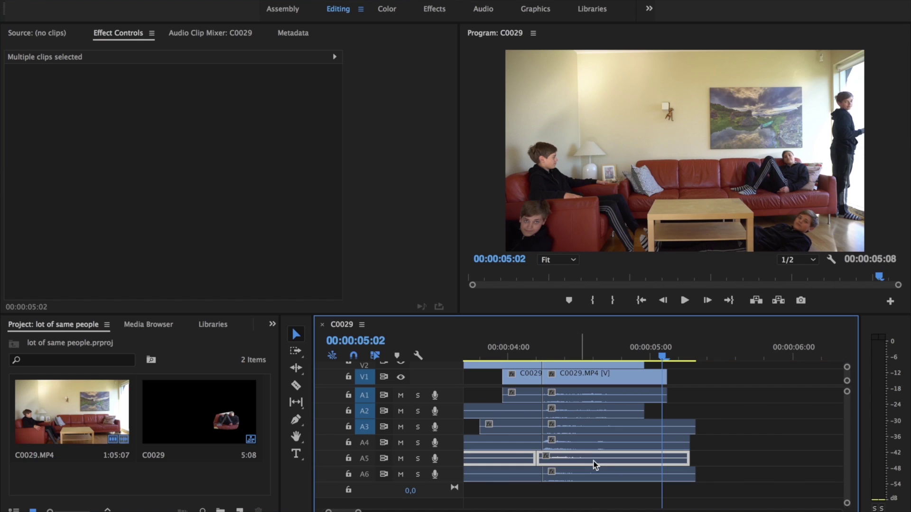
drag(592, 461, 591, 464)
drag(536, 353, 645, 385)
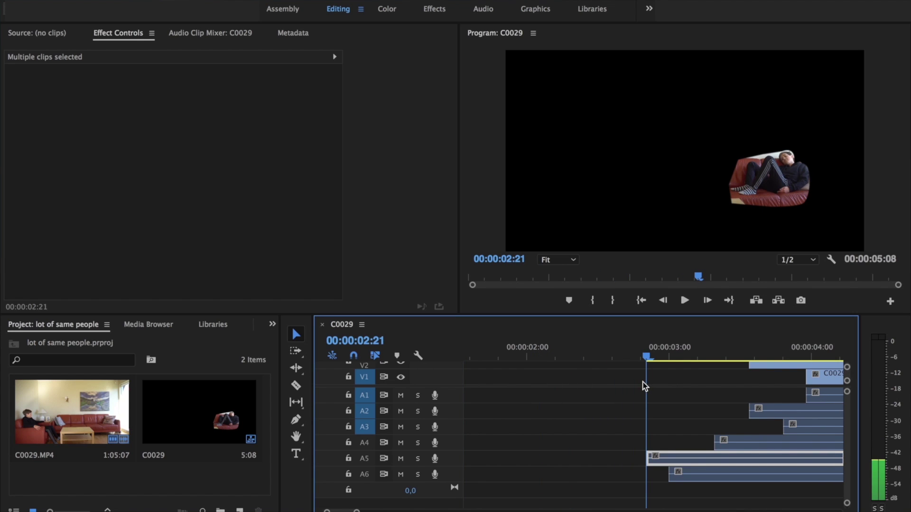
key(space)
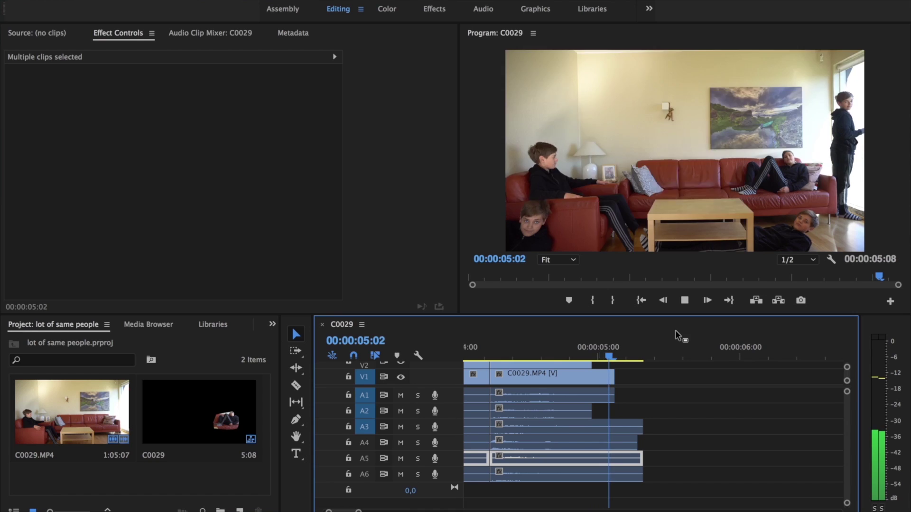
key(space)
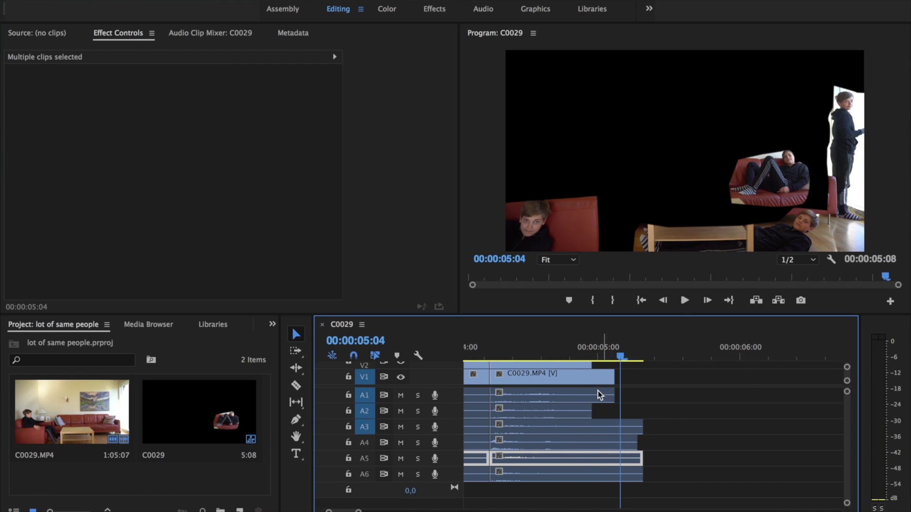
Step: Split the longer stacked clips where the V2 clip ends and delete all the leftover pieces after that point
key(c)
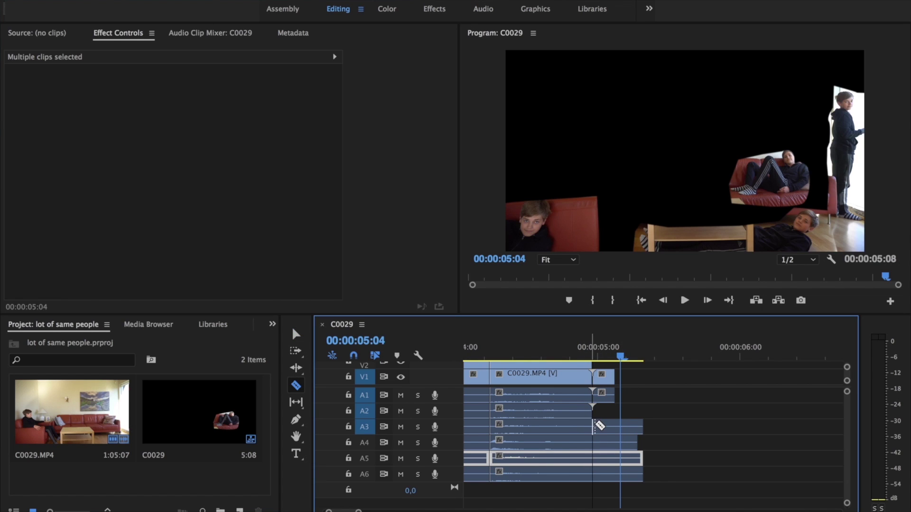
click(593, 426)
click(593, 443)
click(594, 459)
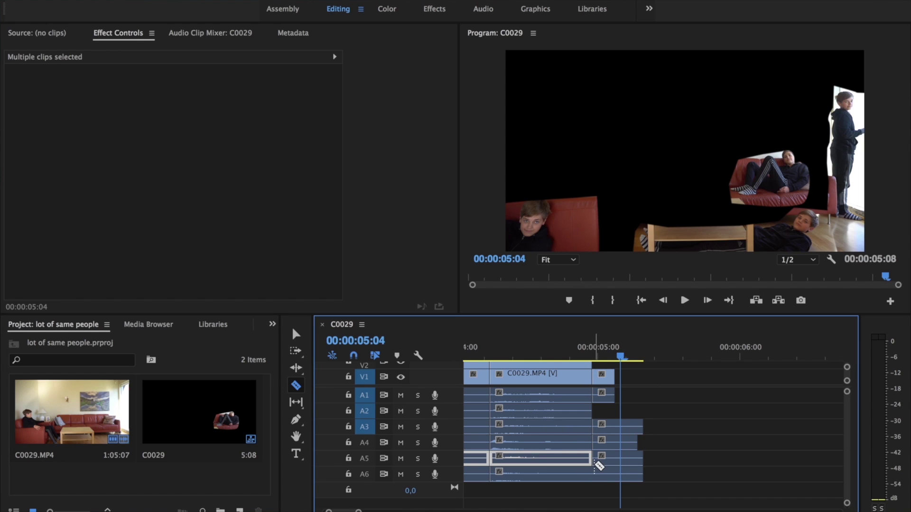
click(592, 475)
key(v)
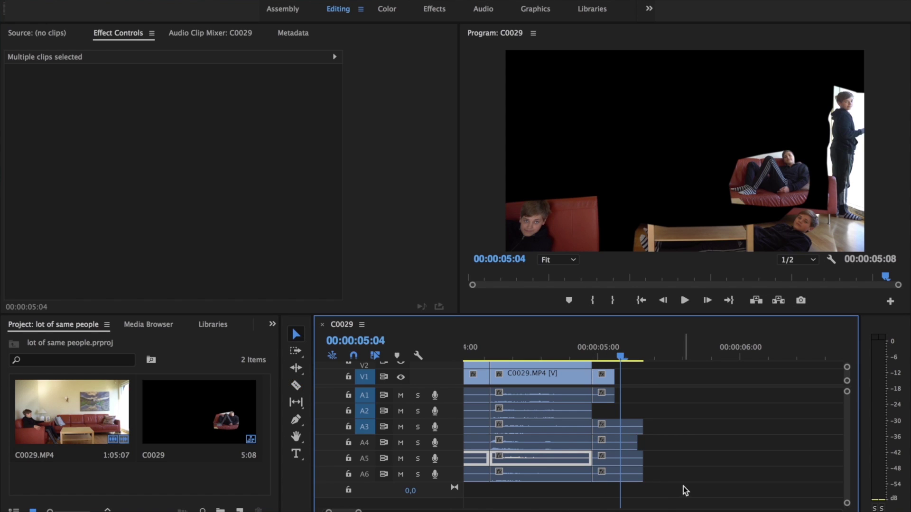
drag(682, 493, 599, 404)
key(Delete)
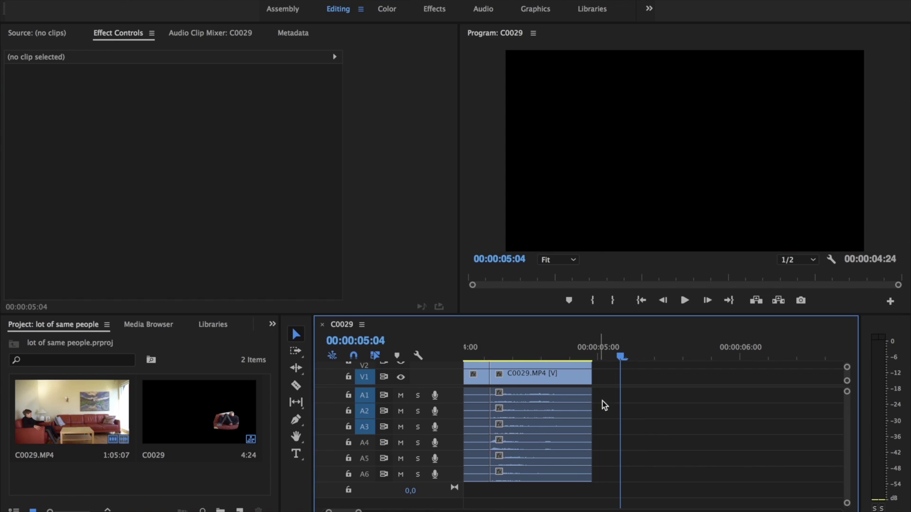
Step: Split the clips that begin ahead of V1, with their audio, at the V1 clip's start at 00:00:03:24
key(Down)
drag(540, 346, 644, 361)
key(c)
click(642, 426)
click(641, 442)
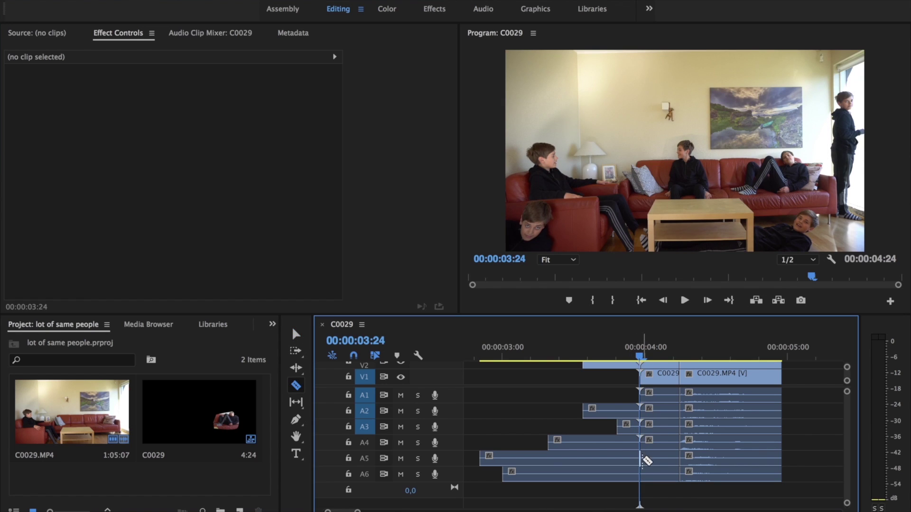
click(641, 458)
click(641, 474)
Step: Delete all the leading clip pieces before 00:00:03:24, including the short remaining one on track 3
key(v)
drag(547, 380, 604, 486)
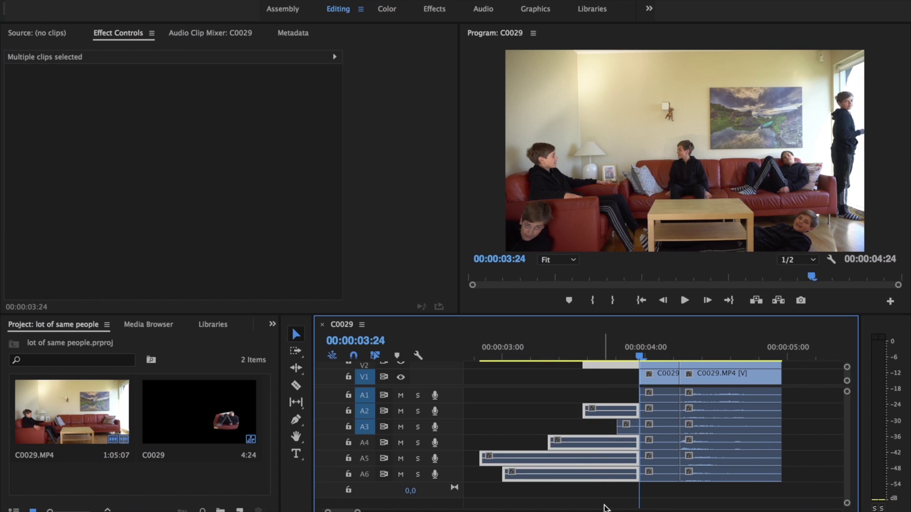
key(Delete)
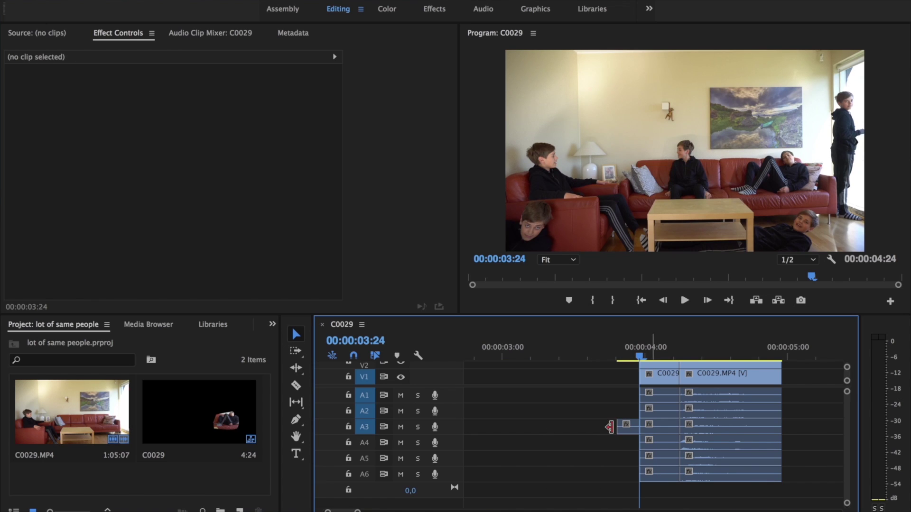
click(626, 426)
key(c)
key(v)
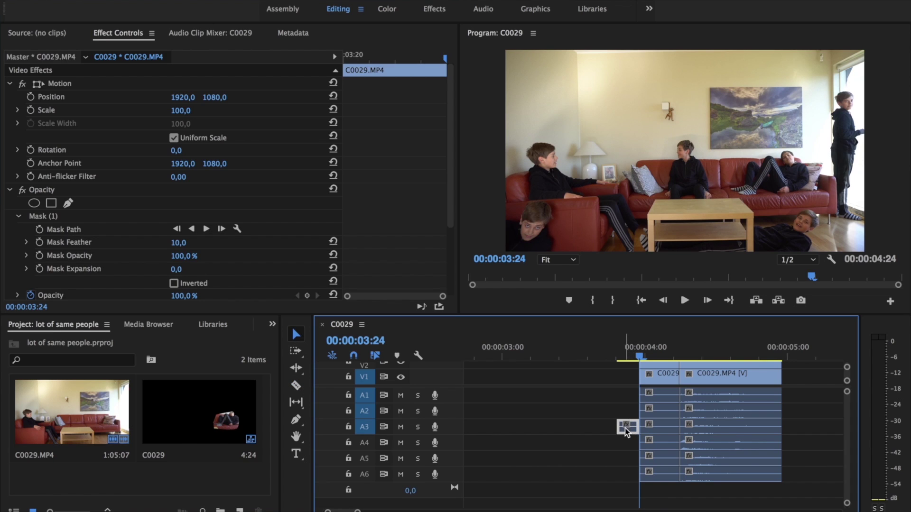
key(Delete)
Step: Ripple-delete the empty gap before the trimmed stack and play the sequence from its start
click(629, 430)
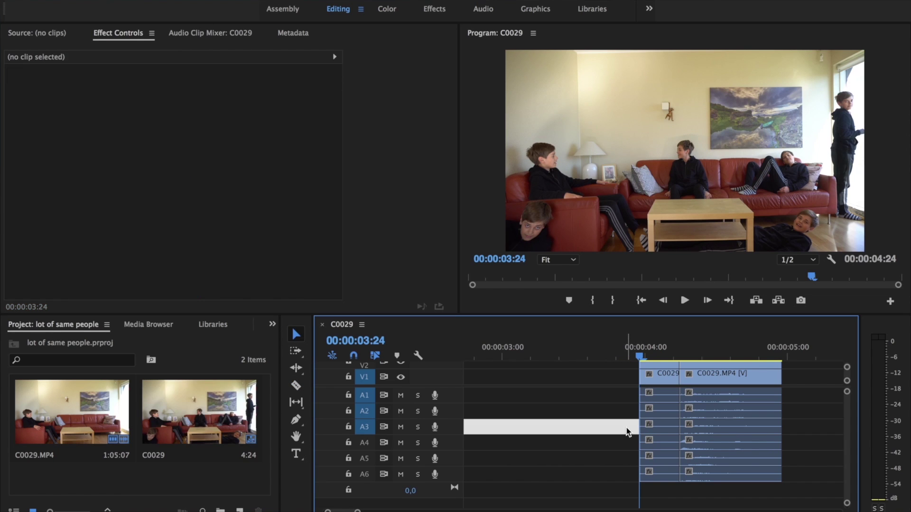
key(Delete)
key(Home)
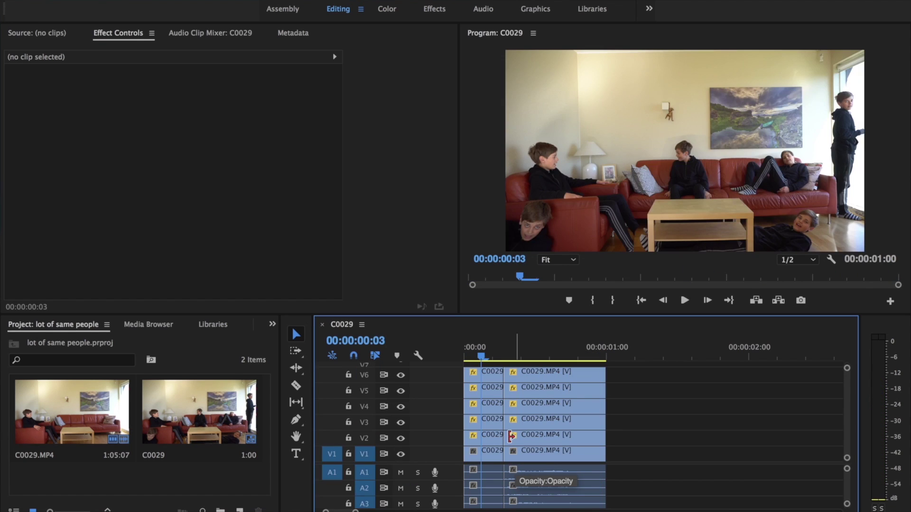
Step: Select the second V2 clip piece, play the sequence from the start, and place the playhead at 00:00:00:09
click(511, 436)
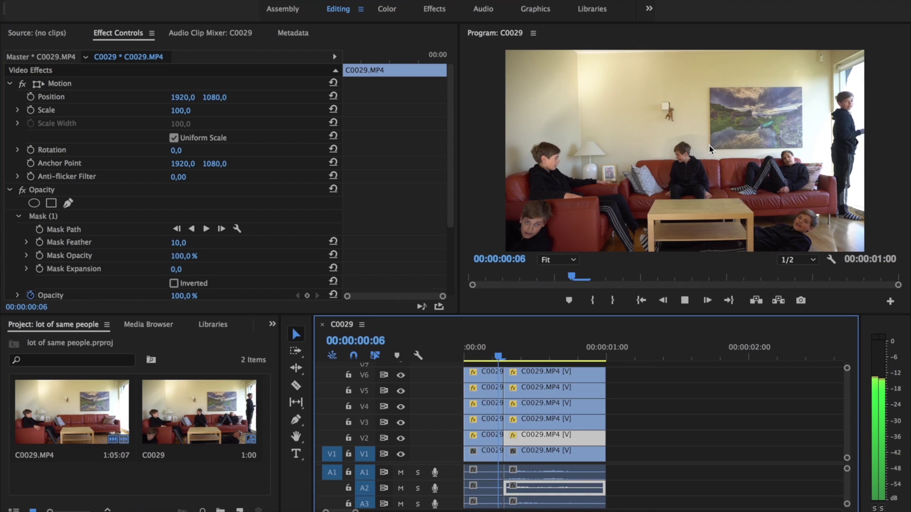
click(685, 301)
click(517, 352)
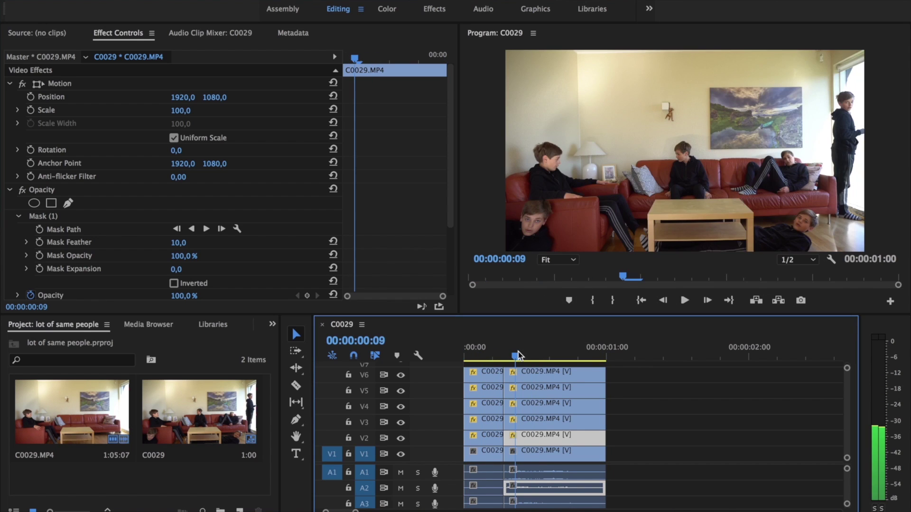